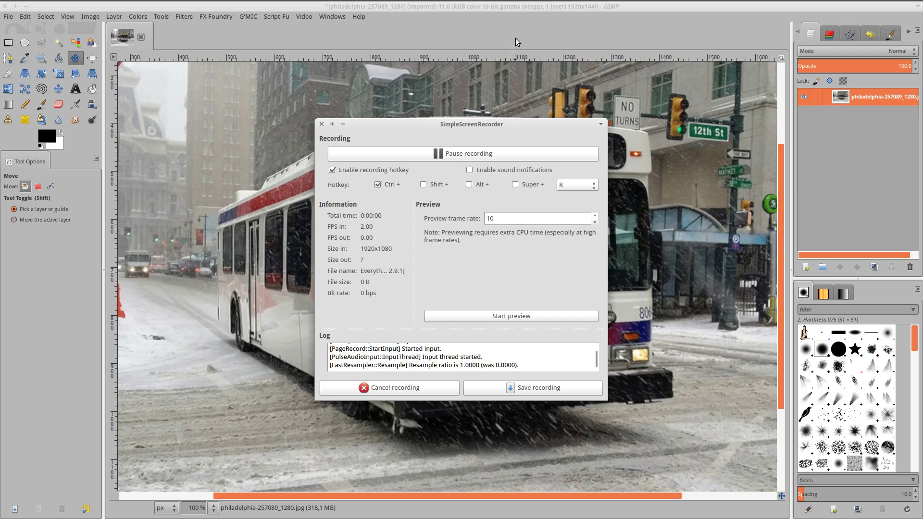
# Duplicate the bus photo layer and decompose the copy into L, A and B layers with the LAB model.
pyautogui.click(515, 39)
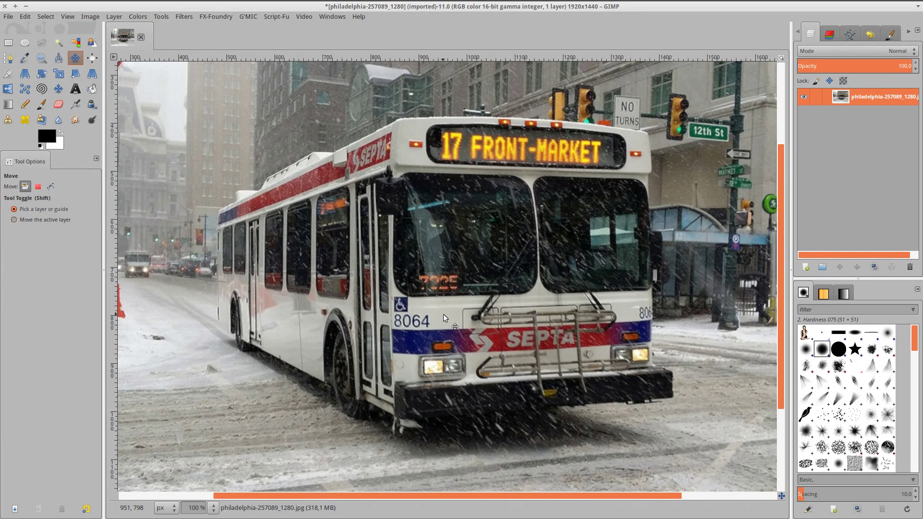
pyautogui.click(875, 269)
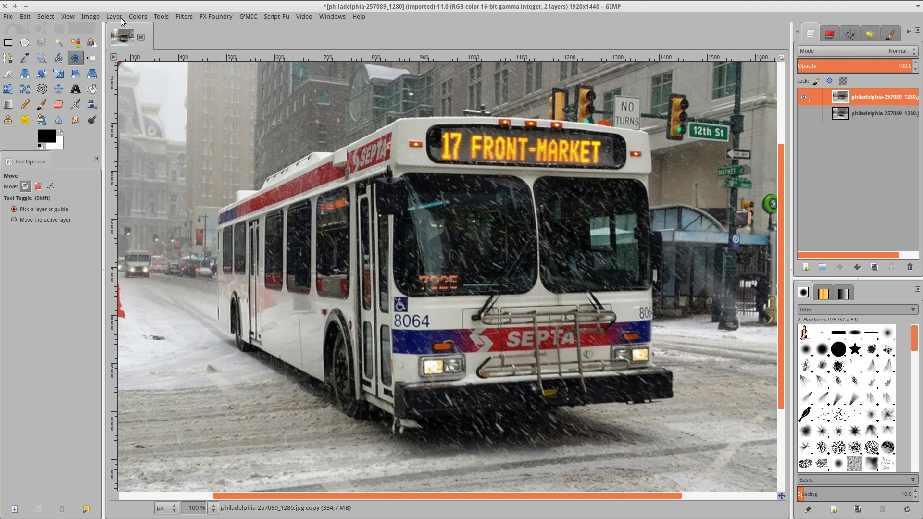
pyautogui.click(138, 16)
pyautogui.moveTo(157, 156)
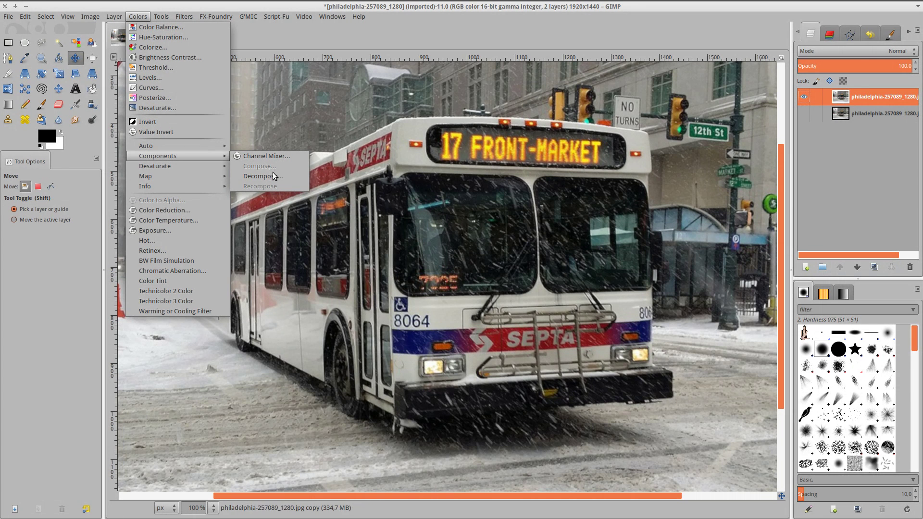
pyautogui.click(272, 176)
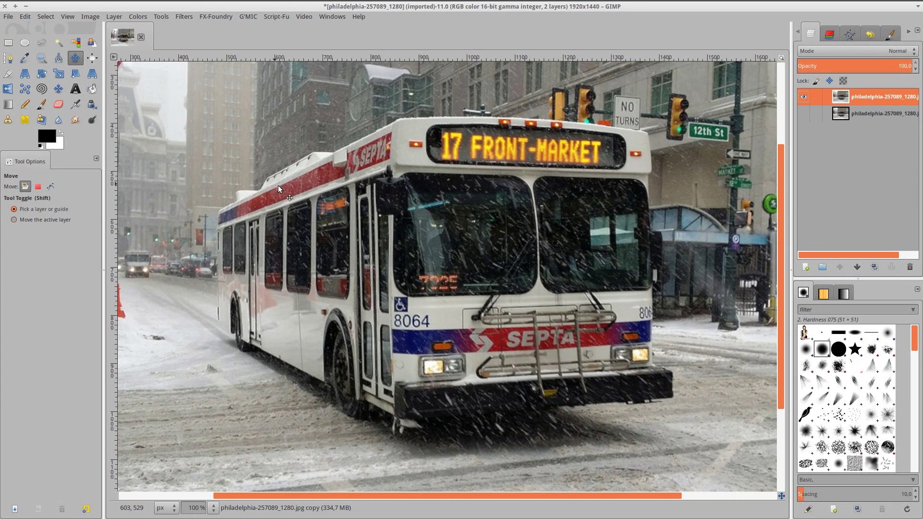
pyautogui.click(465, 238)
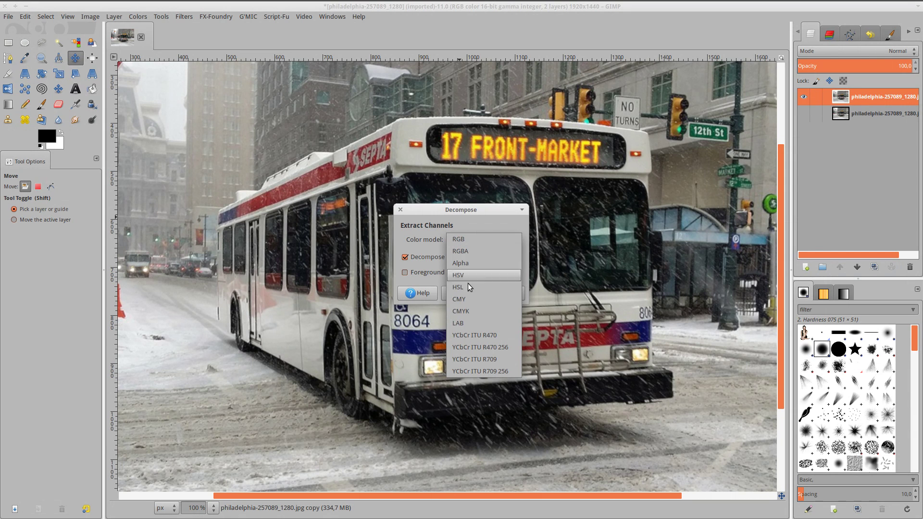
pyautogui.click(472, 319)
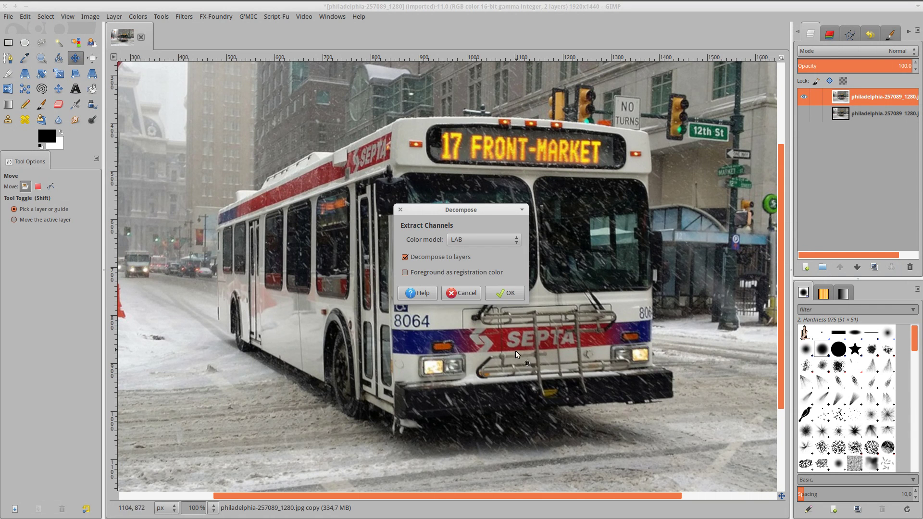
pyautogui.click(503, 297)
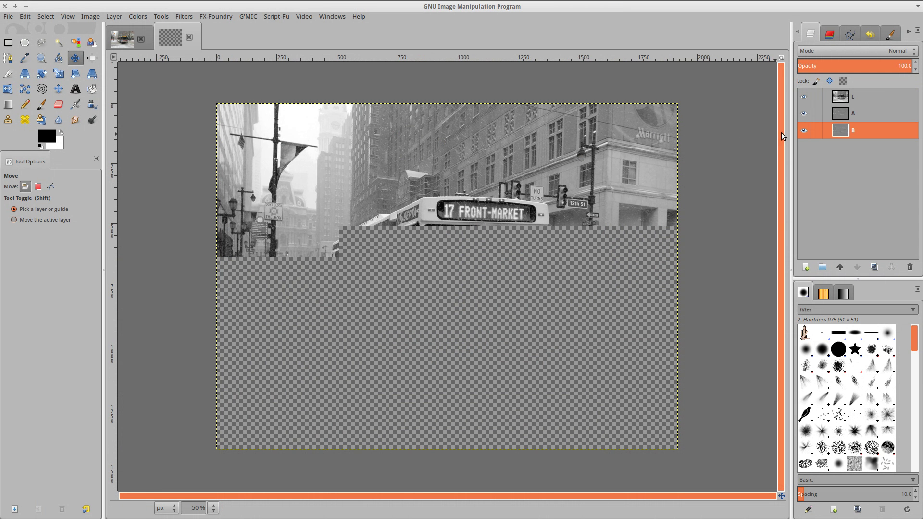
# Apply the LAB Sättigung Curves preset to the B channel layer.
pyautogui.click(136, 17)
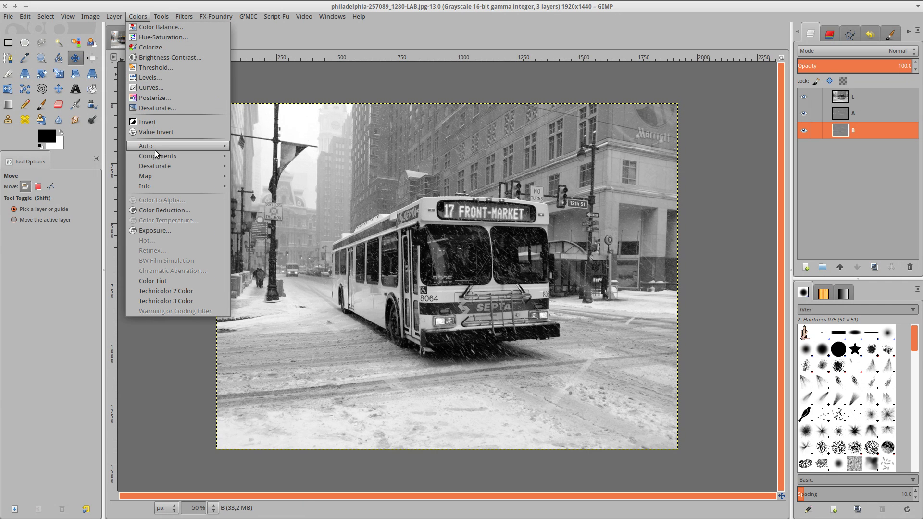
pyautogui.click(153, 88)
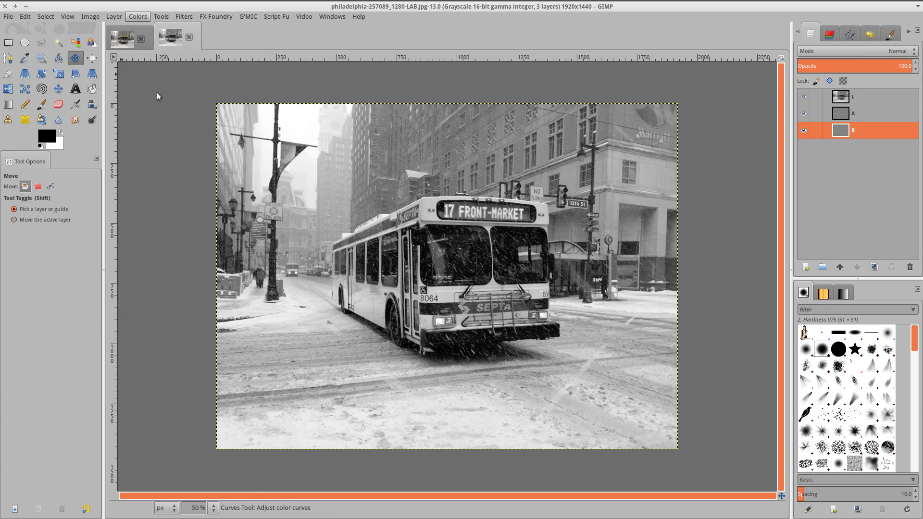
pyautogui.click(143, 91)
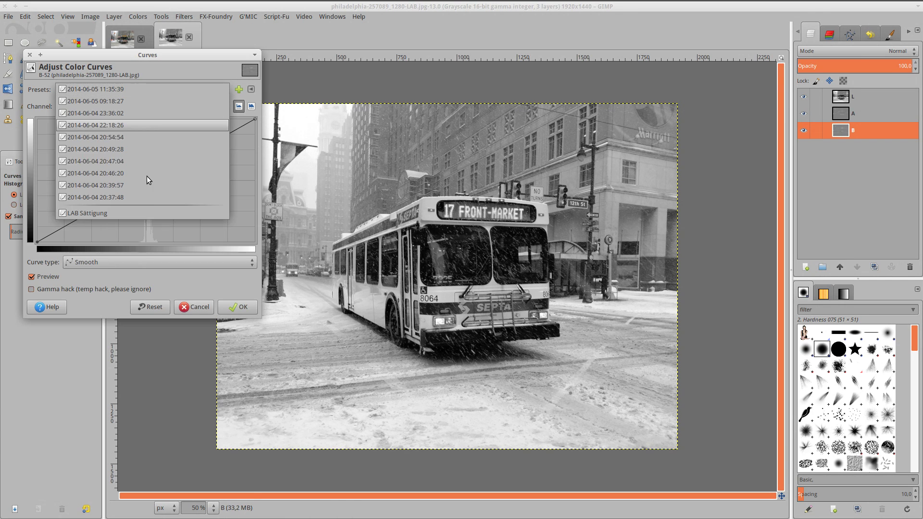
pyautogui.click(147, 215)
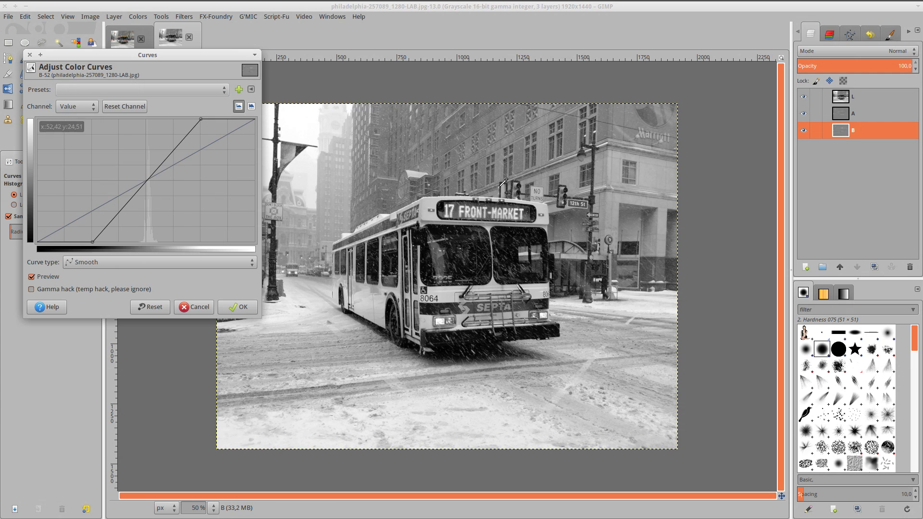
pyautogui.click(241, 307)
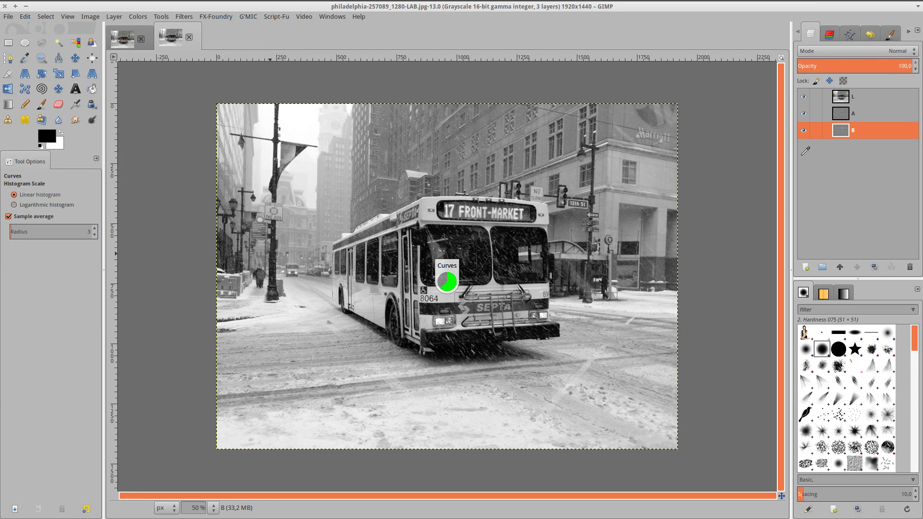
# Apply the same LAB Sättigung curve to layer A, then make layer L active.
pyautogui.click(818, 114)
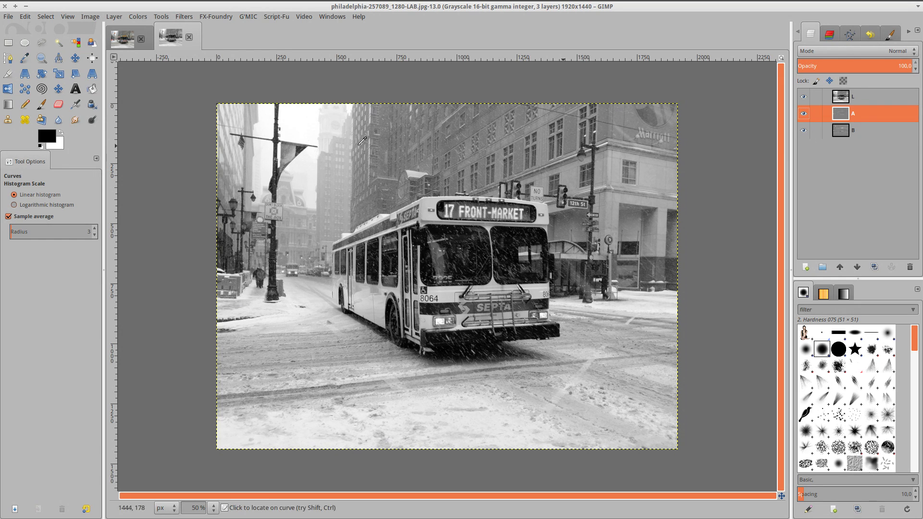
pyautogui.click(137, 17)
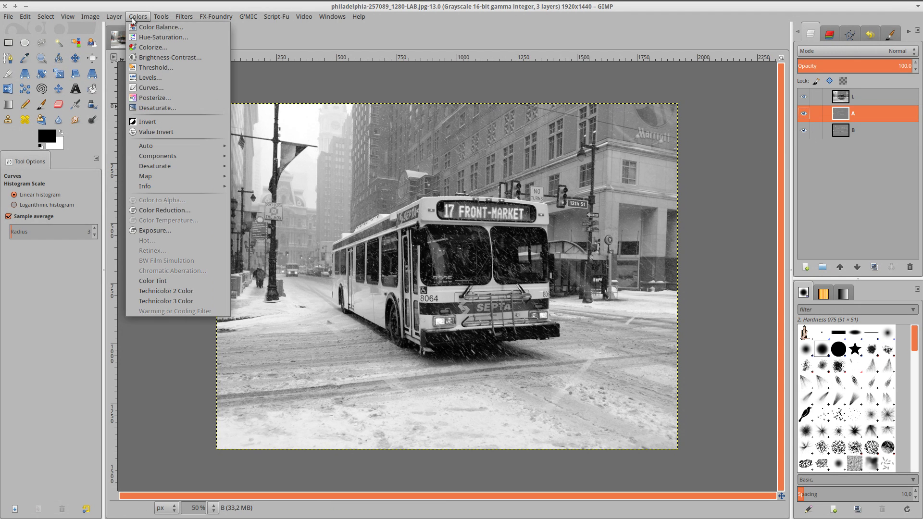
pyautogui.click(143, 88)
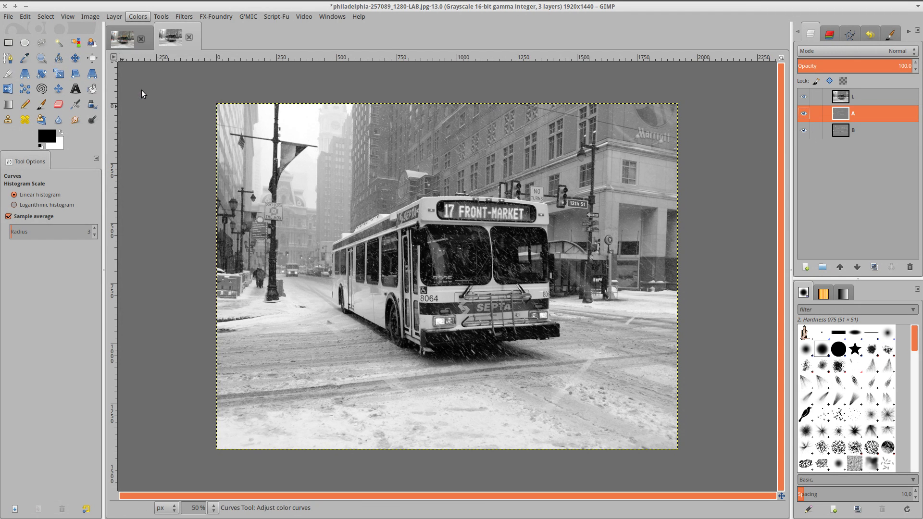
pyautogui.click(139, 88)
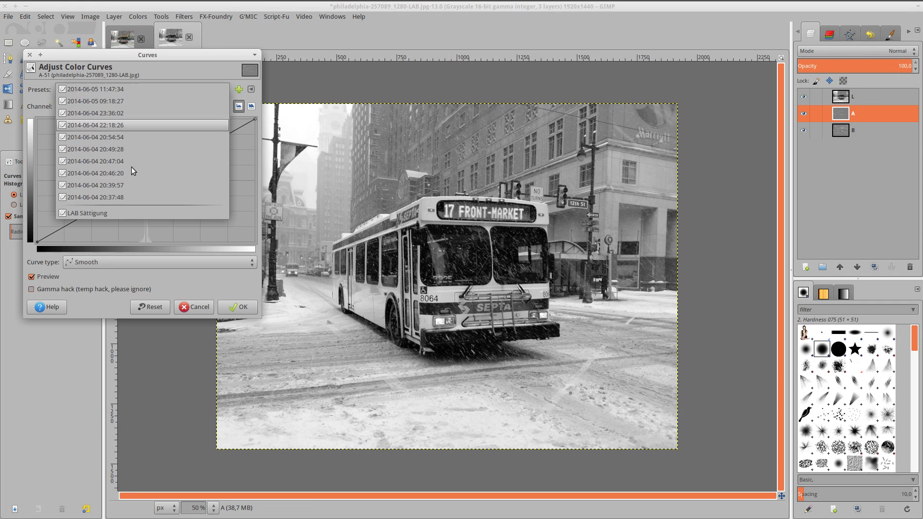
pyautogui.click(131, 213)
pyautogui.click(238, 307)
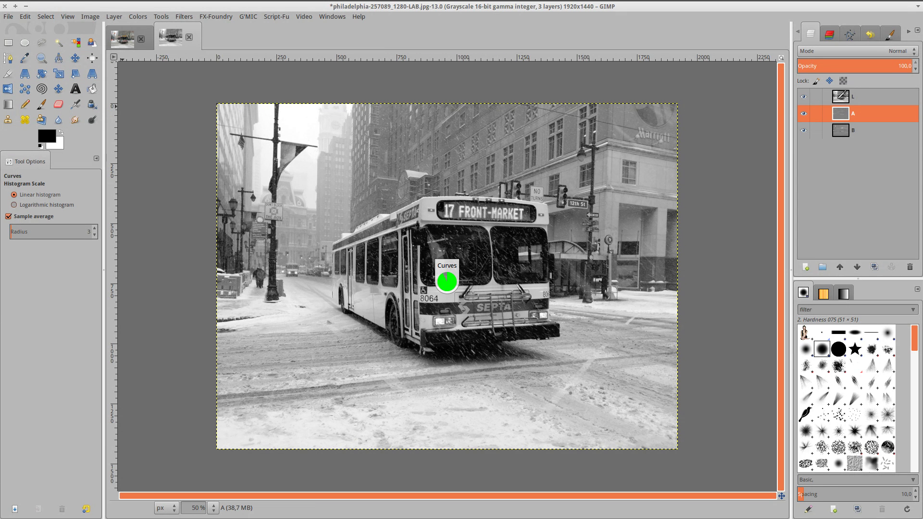
pyautogui.click(842, 98)
pyautogui.click(184, 16)
pyautogui.moveTo(216, 81)
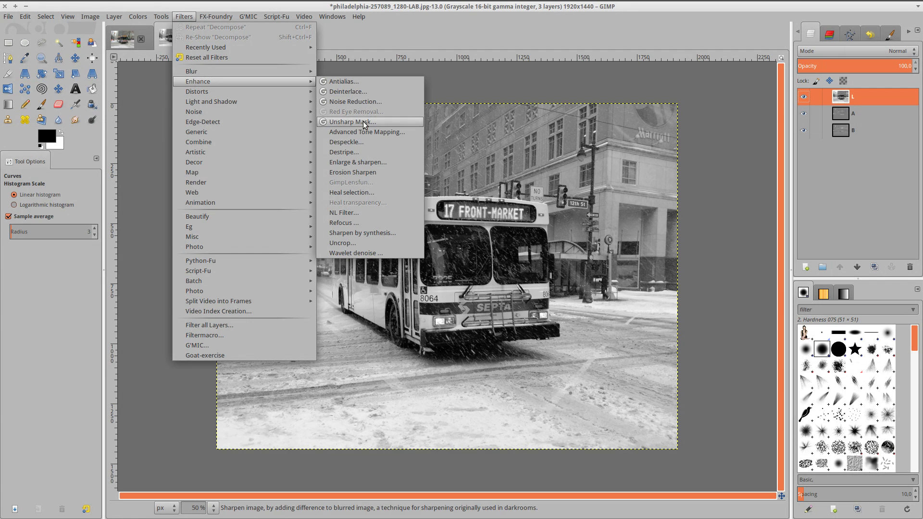
# Run Unsharp Mask on the L layer with scale 10,500 and standard deviation 0,550.
pyautogui.click(352, 122)
pyautogui.doubleClick(158, 79)
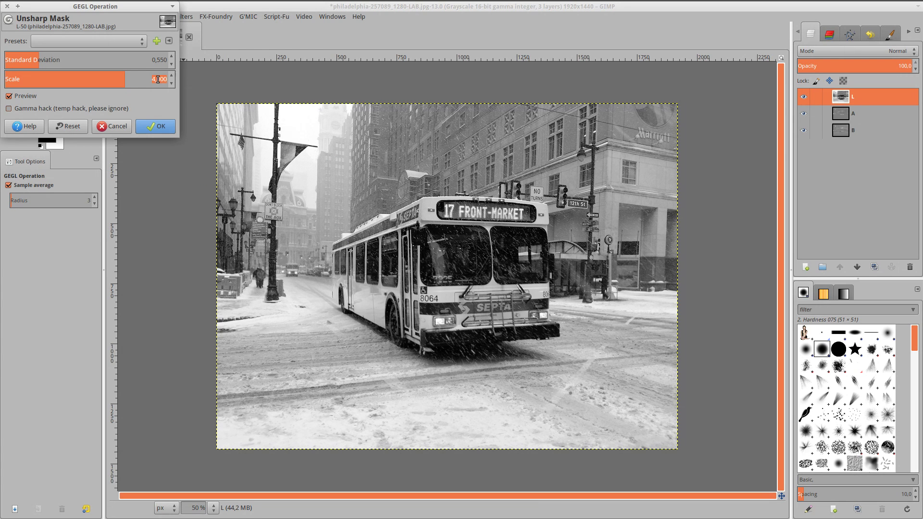
pyautogui.write('10')
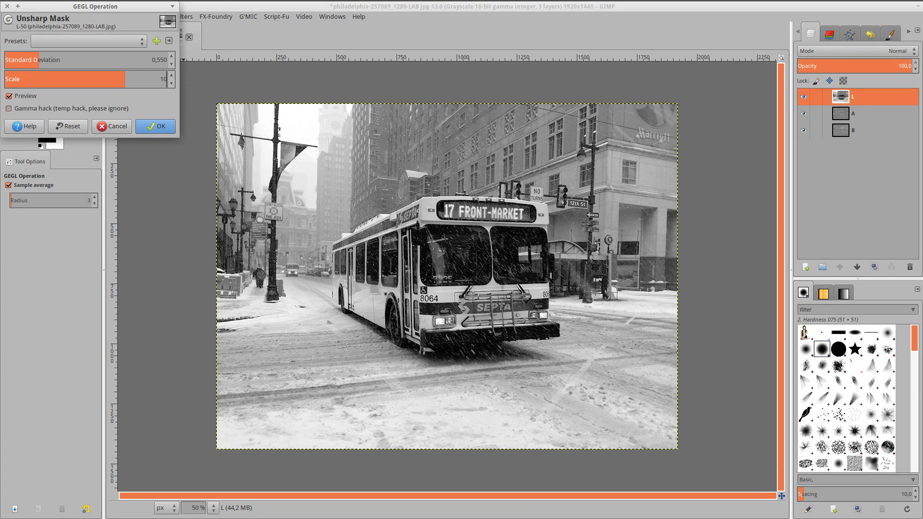
pyautogui.press('Return')
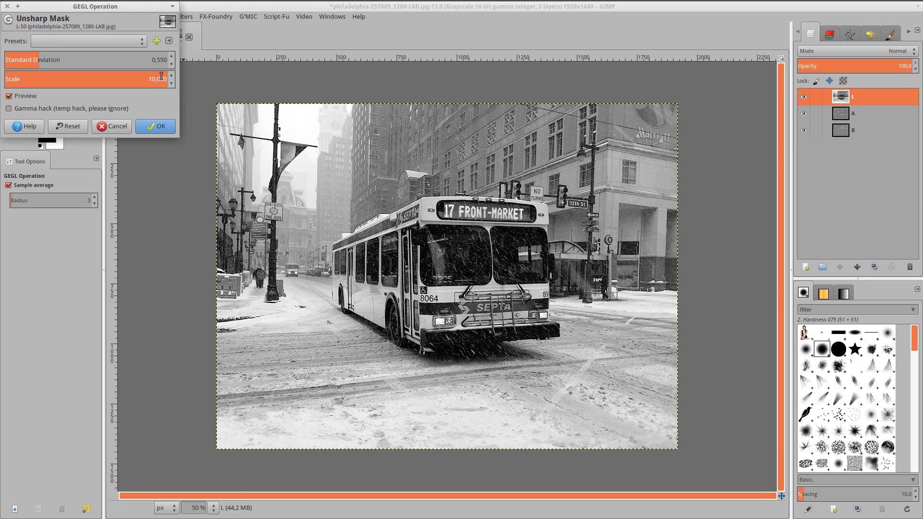
pyautogui.tripleClick(162, 77)
pyautogui.write('10,')
pyautogui.press('Return')
pyautogui.click(161, 127)
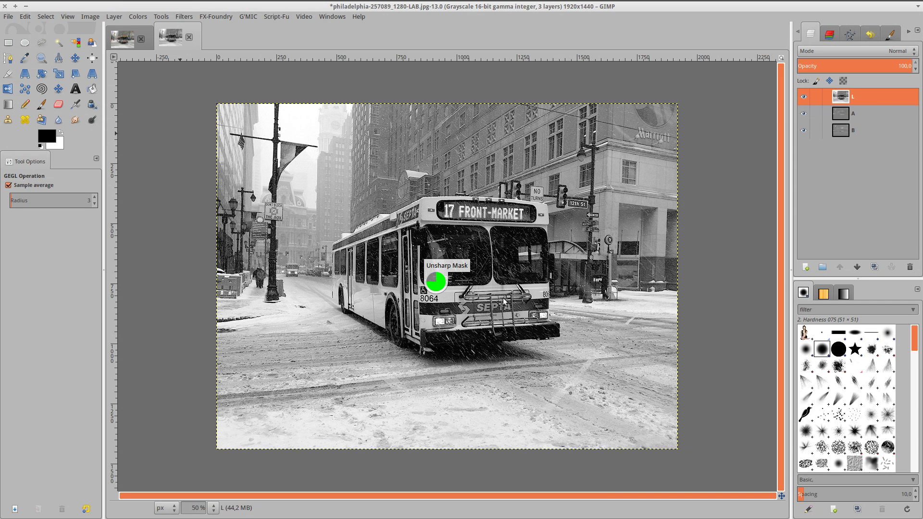
# Recompose the LAB channels into the bus photo copy and close the LAB image, discarding changes.
pyautogui.click(140, 17)
pyautogui.moveTo(154, 166)
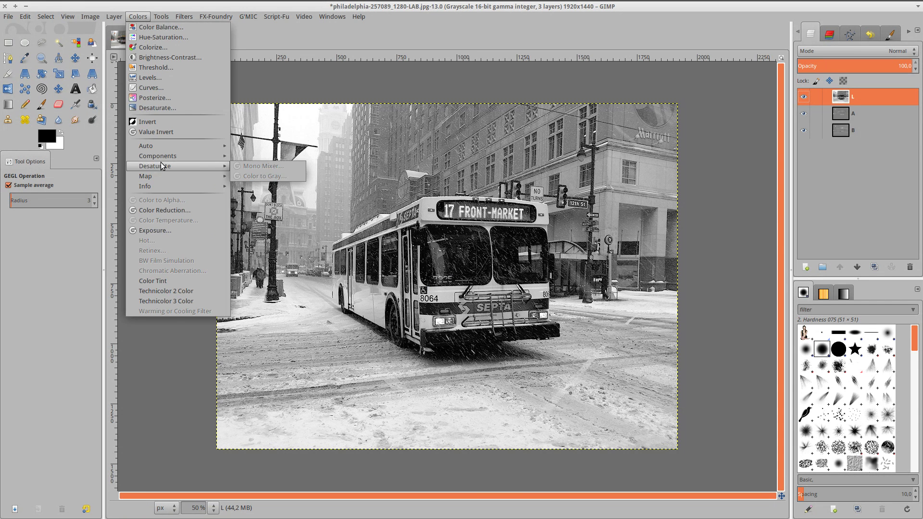
pyautogui.click(262, 187)
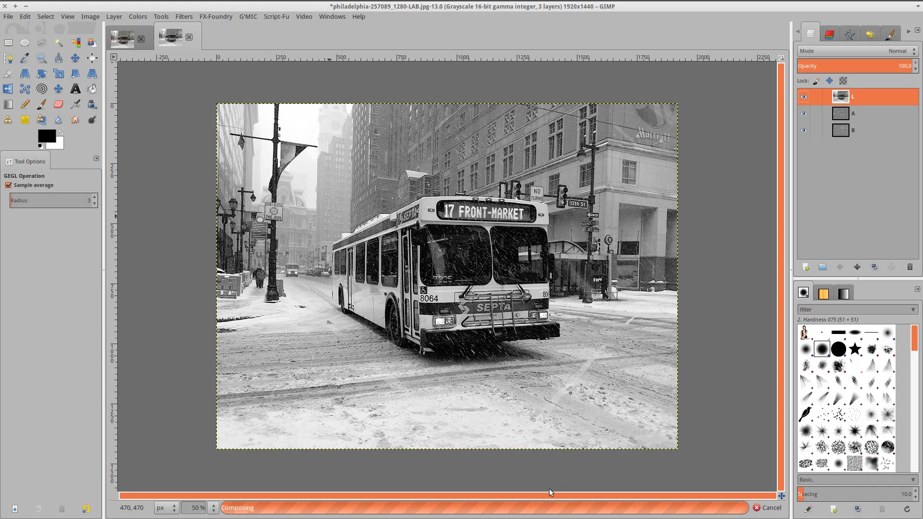
pyautogui.click(189, 37)
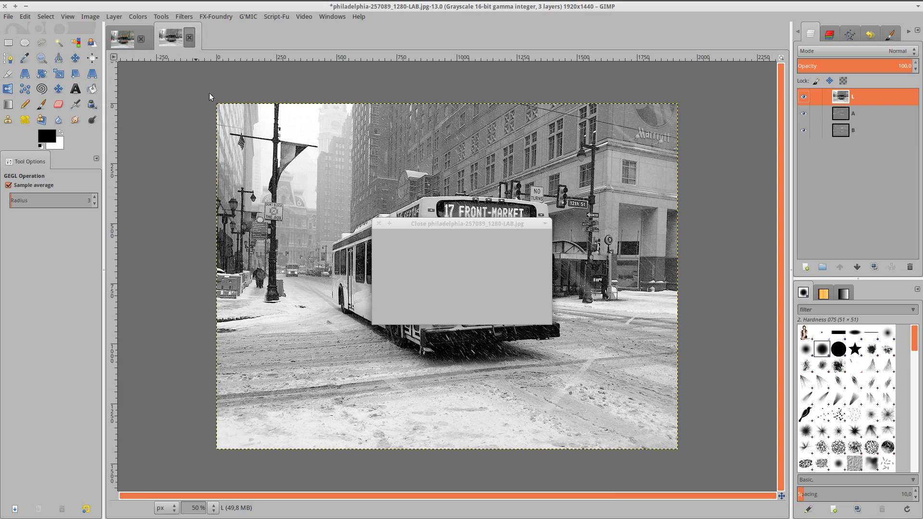
pyautogui.click(409, 313)
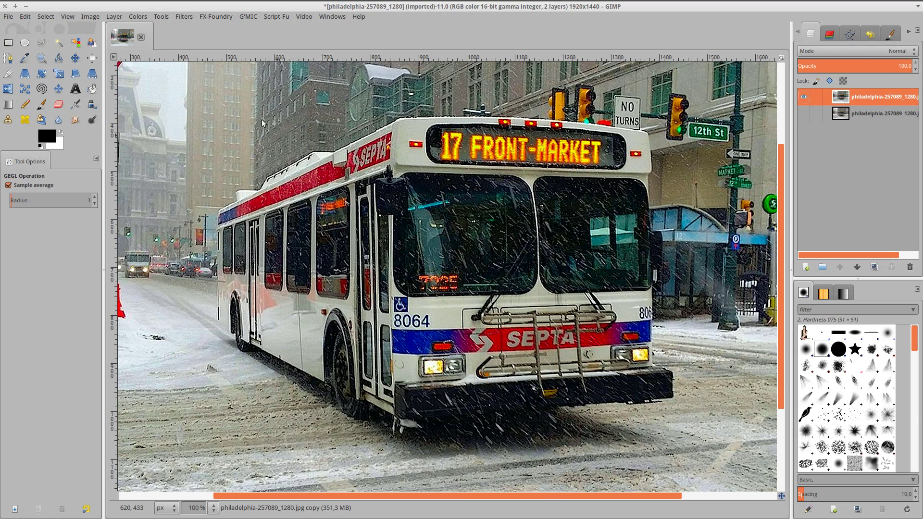
pyautogui.click(186, 16)
pyautogui.moveTo(198, 81)
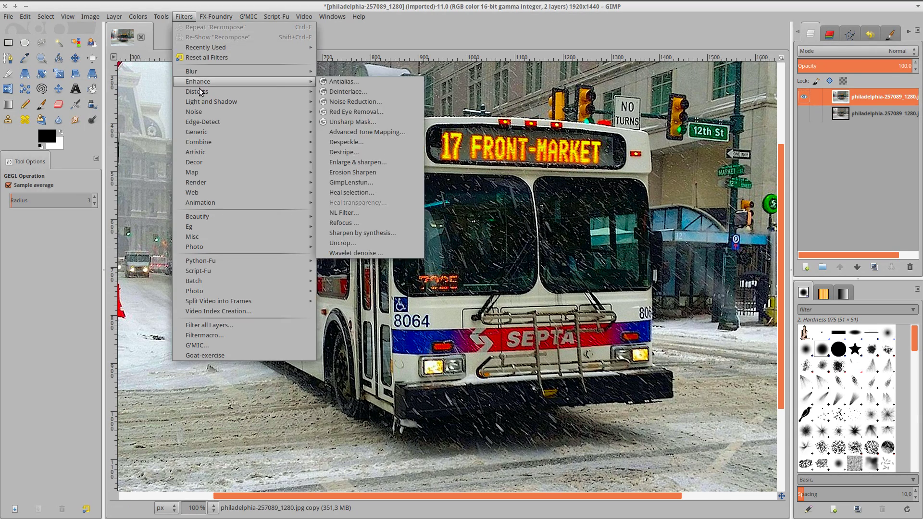
pyautogui.press('Escape')
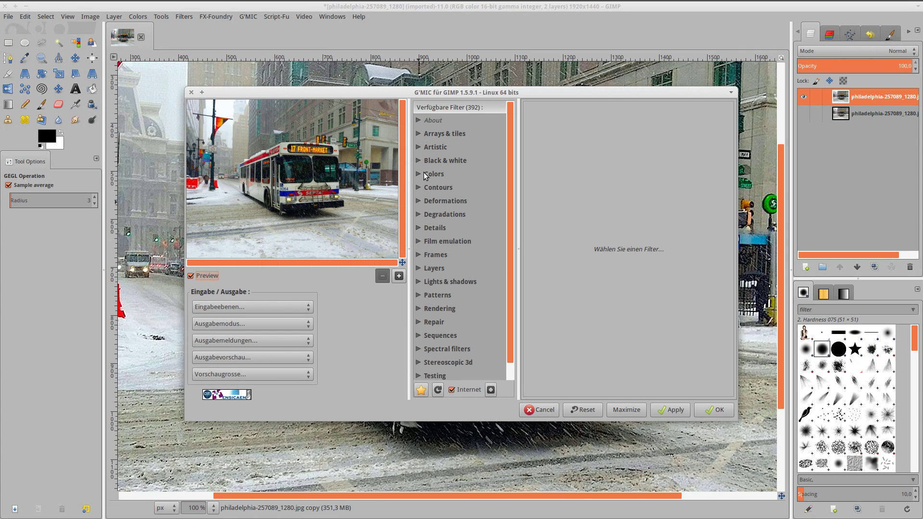
# Apply G'MIC Colors > Color temperature with Automatic color balance enabled.
pyautogui.click(423, 174)
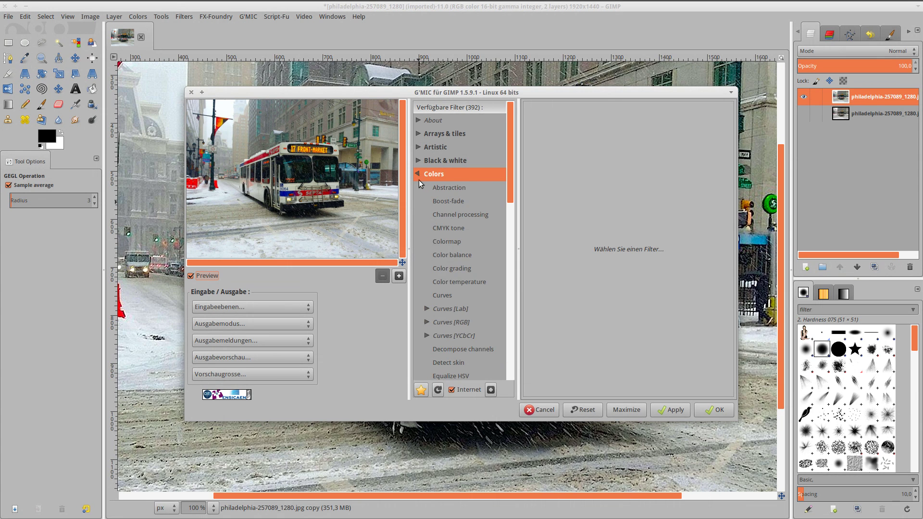
pyautogui.click(451, 283)
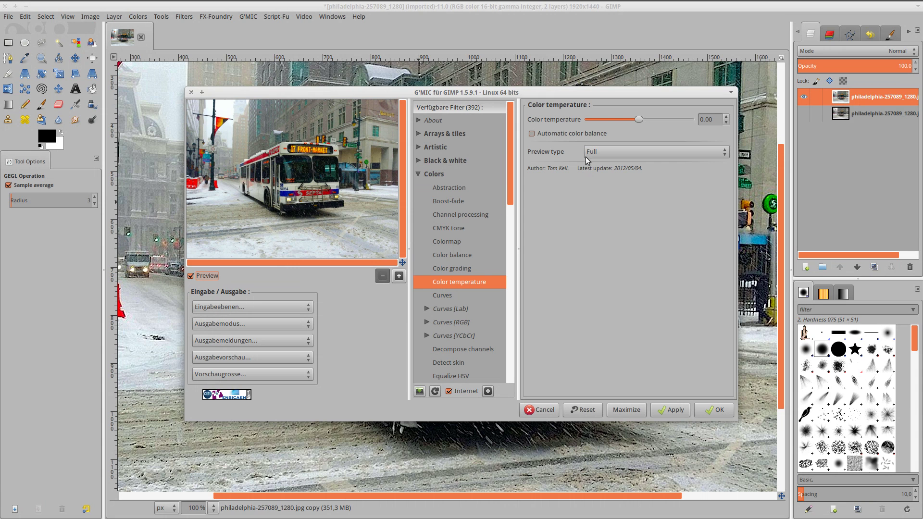
pyautogui.click(539, 136)
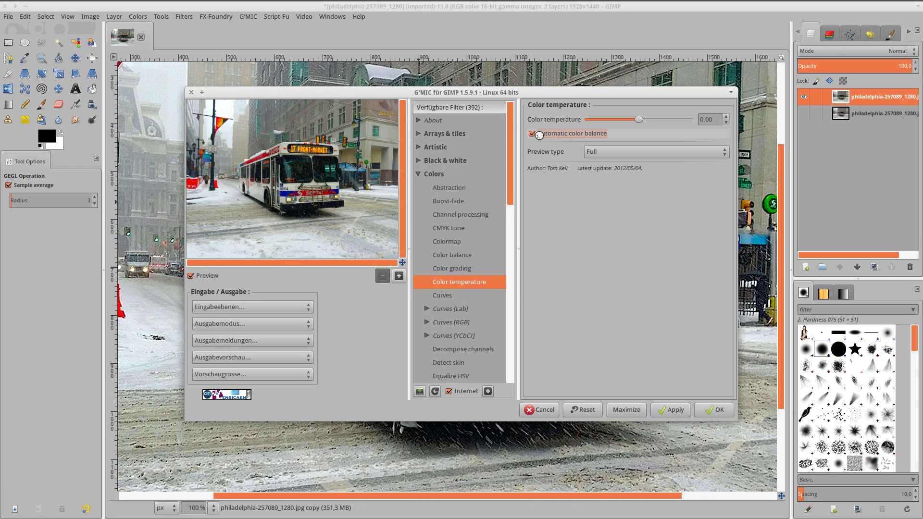
pyautogui.click(712, 409)
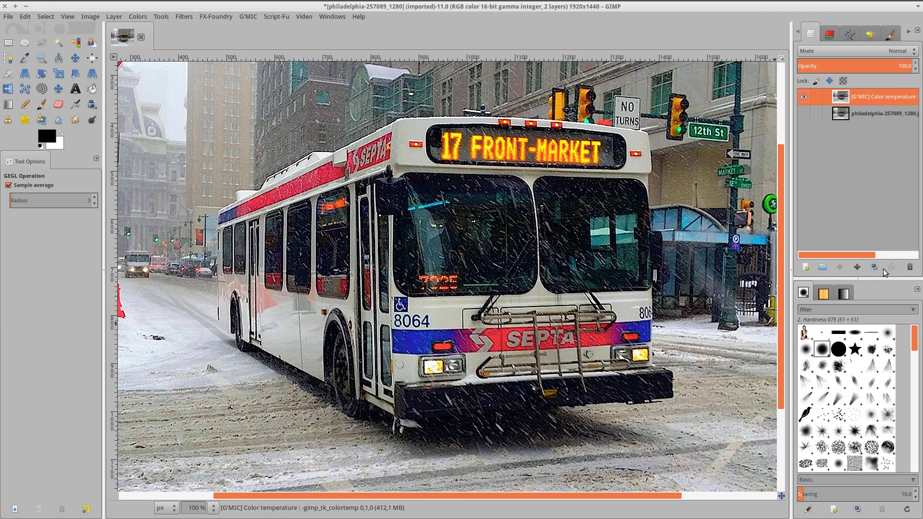
# Duplicate the colour-balanced layer twice and select the top copy.
pyautogui.click(880, 267)
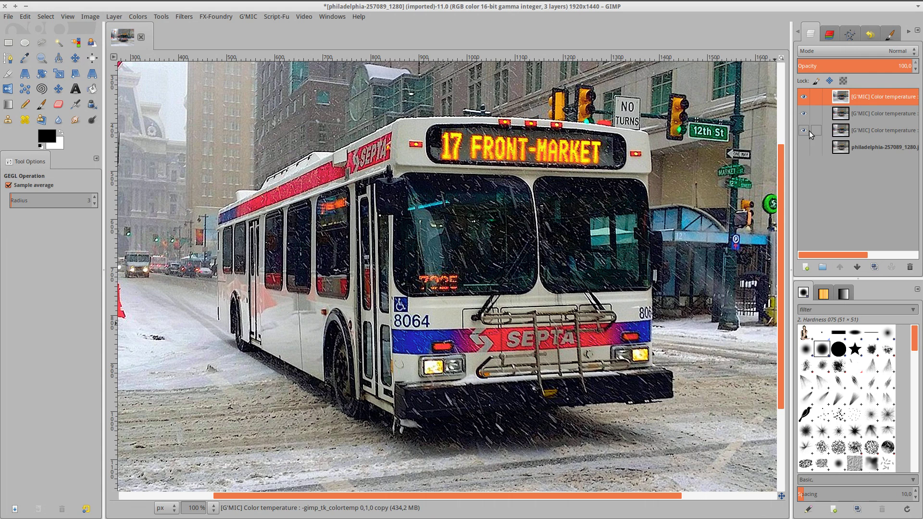
pyautogui.click(809, 131)
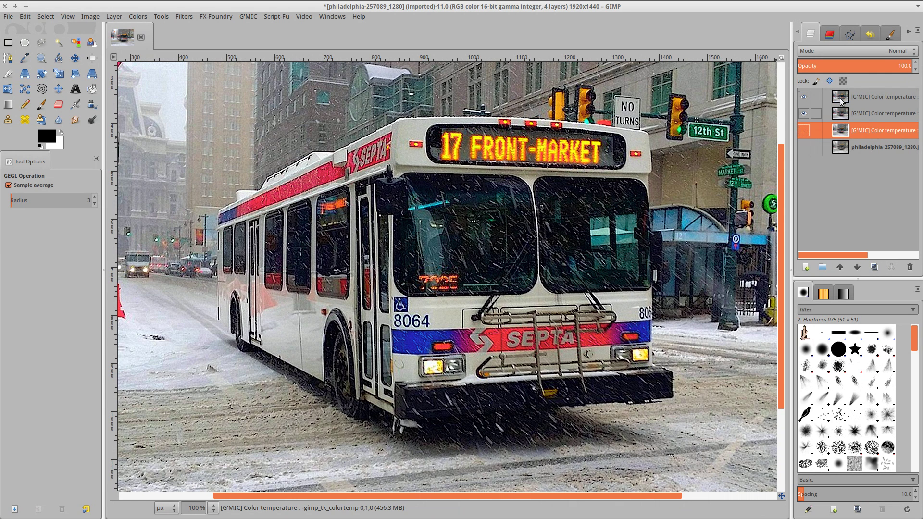
pyautogui.click(817, 97)
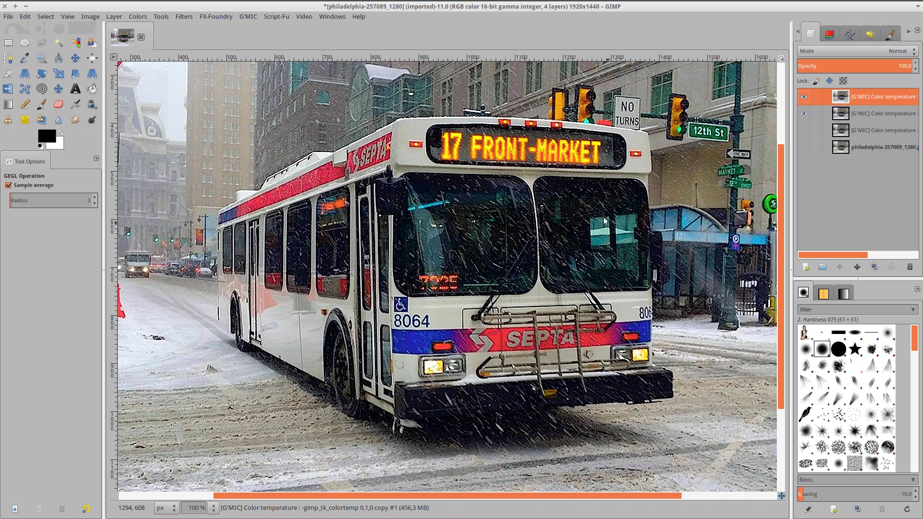
# Select the Paintbrush tool and set its size to 34,77.
pyautogui.click(42, 42)
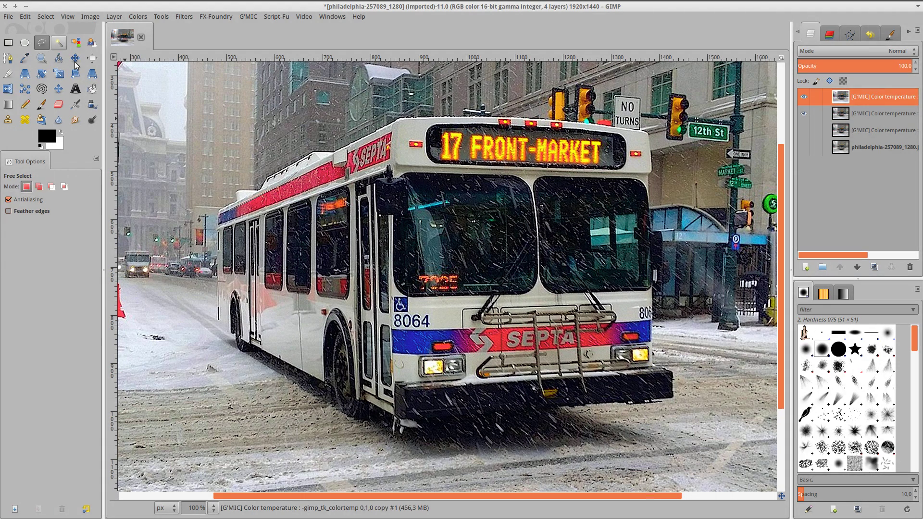
pyautogui.click(75, 58)
pyautogui.click(43, 104)
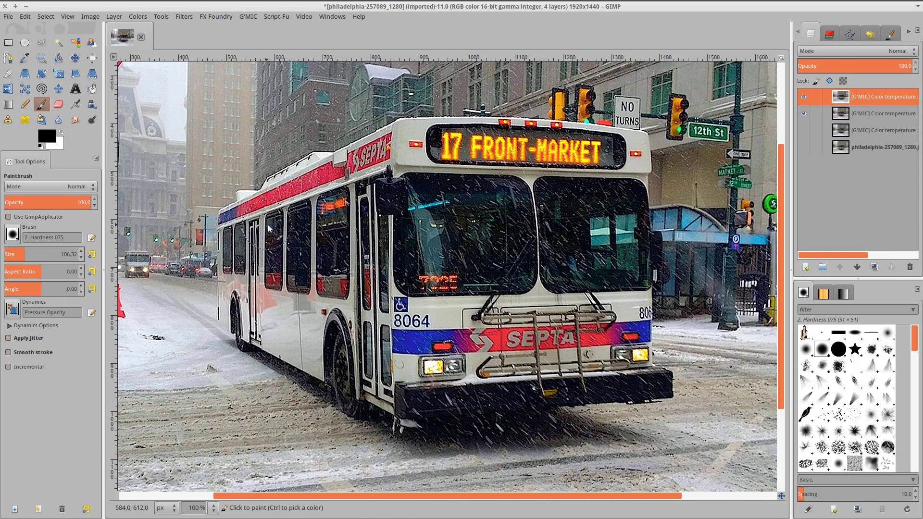
pyautogui.moveTo(14, 255); pyautogui.dragTo(10, 255)
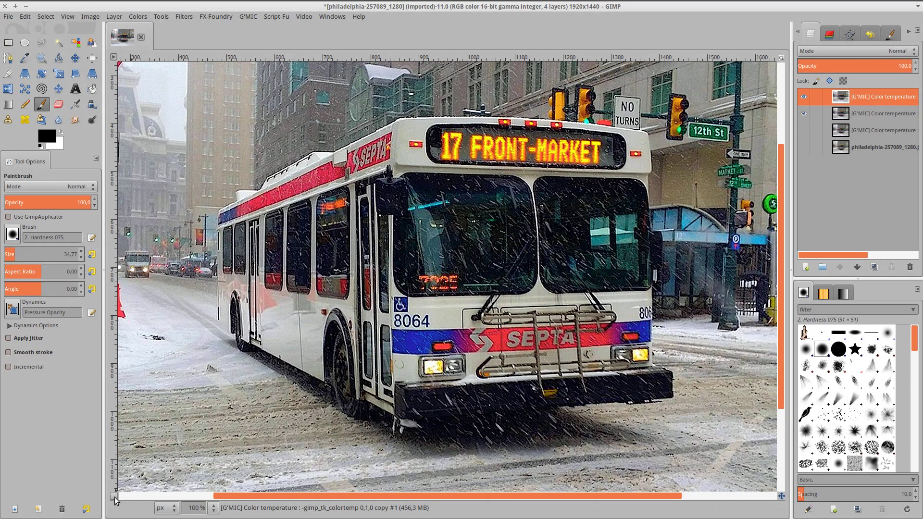
# Turn on Quick Mask so the red mask covers the whole bus photo.
pyautogui.click(114, 497)
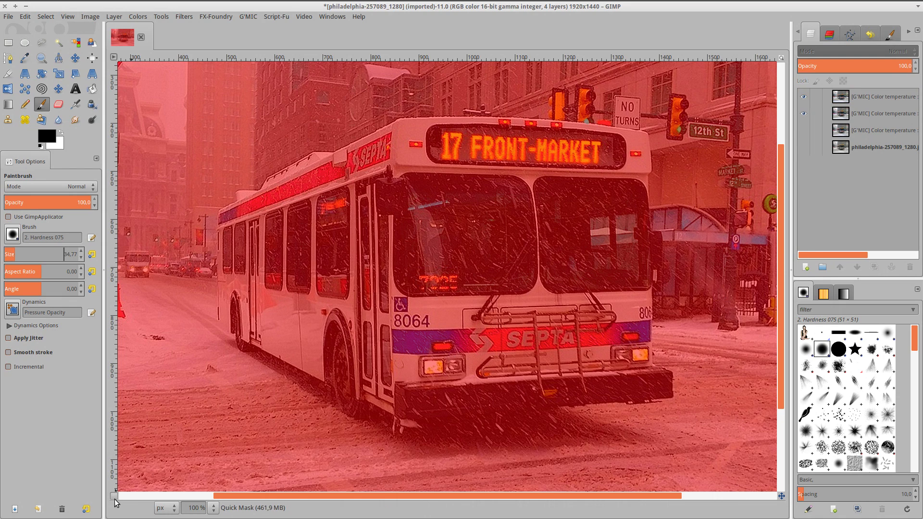
pyautogui.click(114, 499)
pyautogui.click(114, 499)
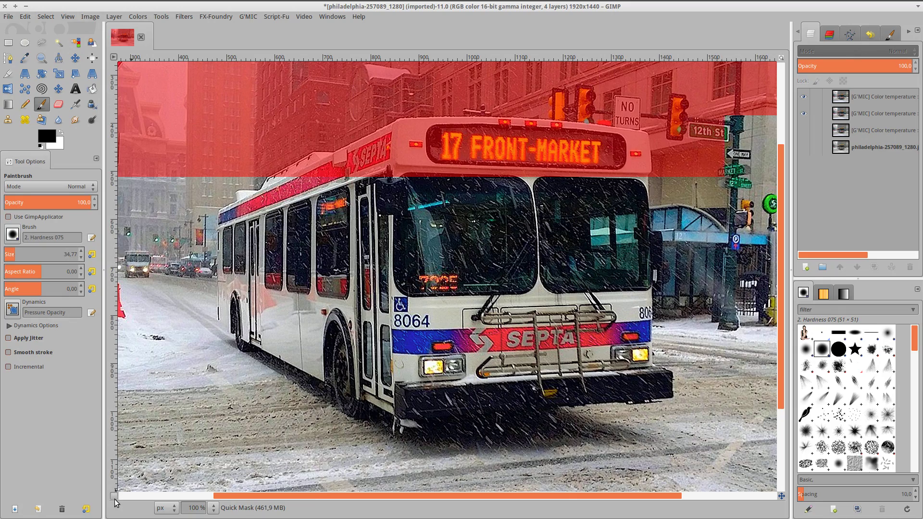
pyautogui.click(114, 497)
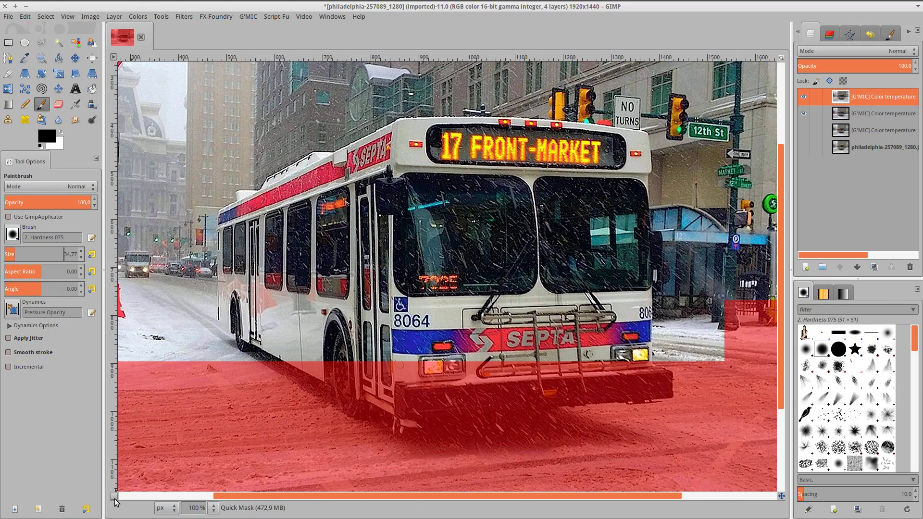
pyautogui.click(114, 498)
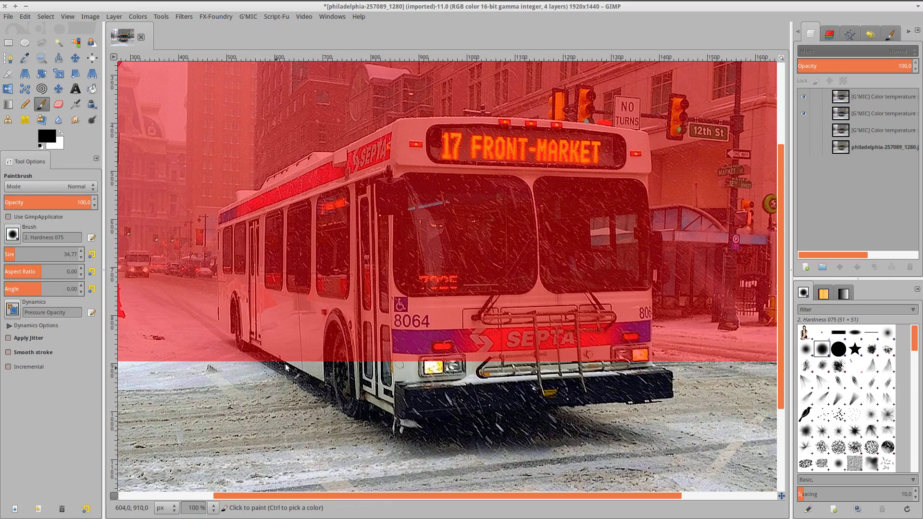
# Zoom to 200 % on the bus sign and switch to the Eraser tool.
pyautogui.click(213, 508)
pyautogui.click(200, 422)
pyautogui.scroll(5, 336, 419)
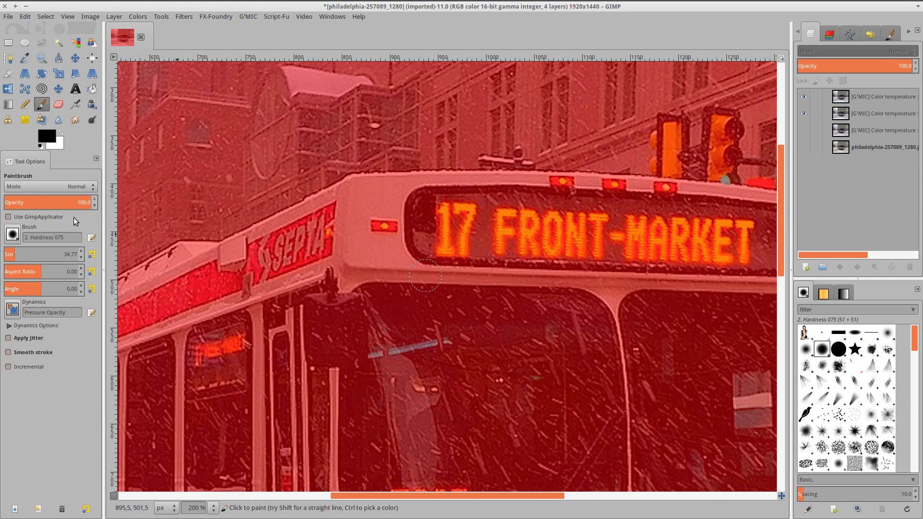
pyautogui.click(25, 17)
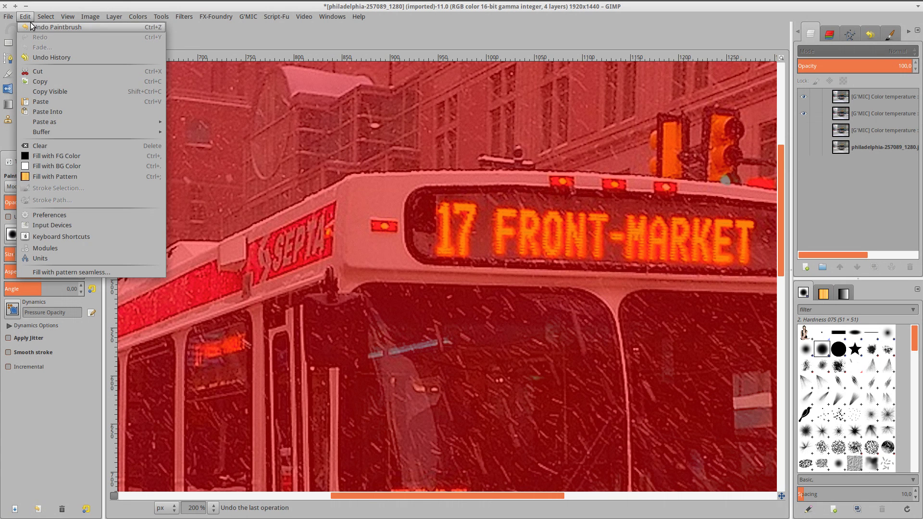
pyautogui.press('Escape')
pyautogui.click(58, 105)
# Erase the quick mask along the bus roof edge and down its left side past the windows.
pyautogui.click(356, 199)
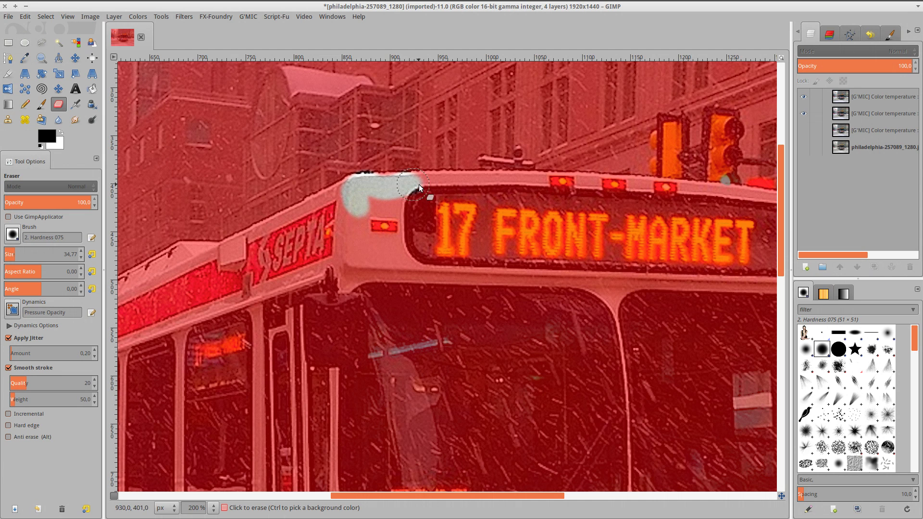
pyautogui.moveTo(480, 187)
pyautogui.mouseDown()
pyautogui.moveTo(555, 192)
pyautogui.moveTo(426, 191)
pyautogui.mouseUp()
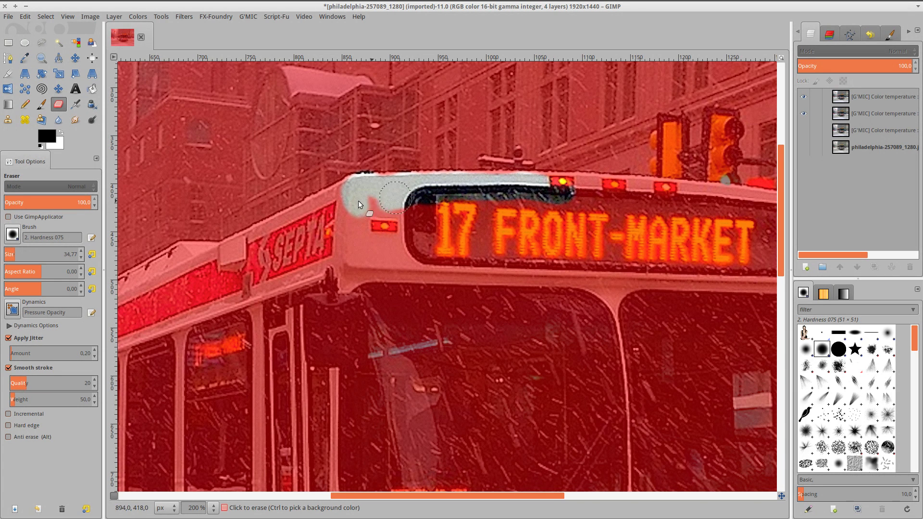
pyautogui.moveTo(359, 201); pyautogui.dragTo(315, 215)
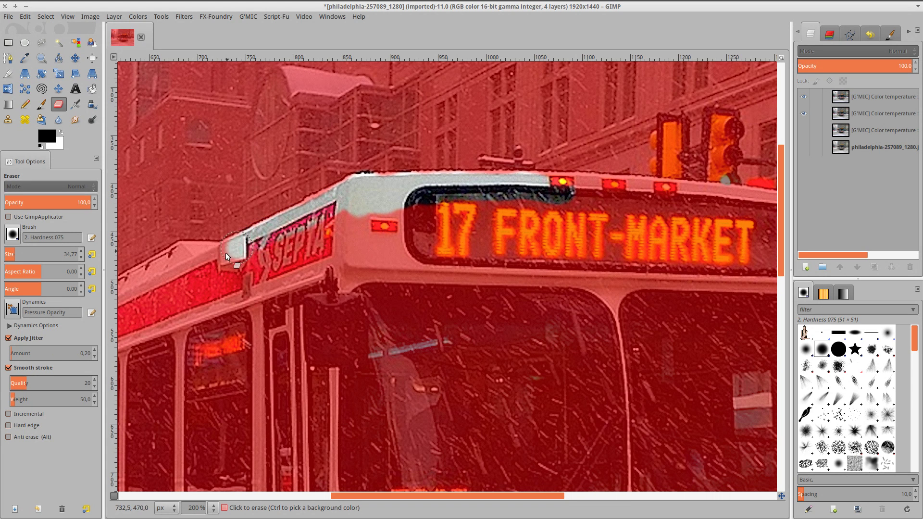
pyautogui.moveTo(205, 267); pyautogui.dragTo(204, 257)
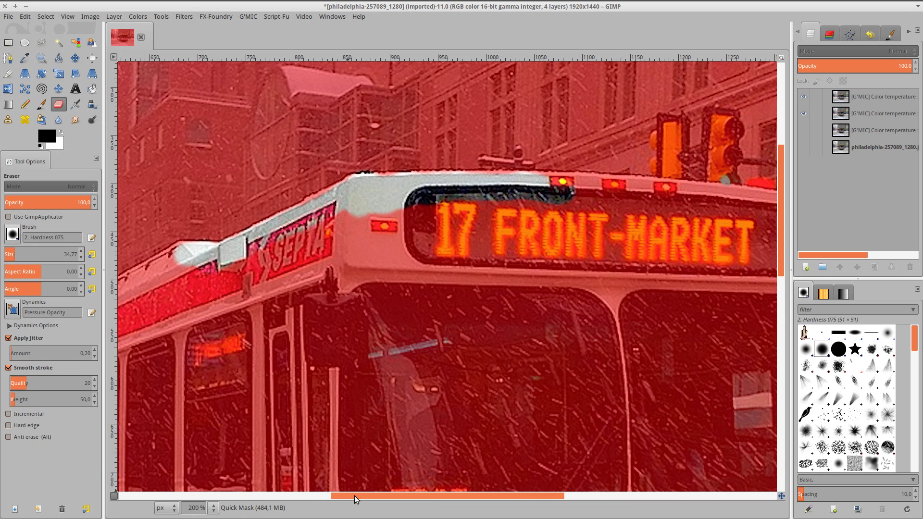
pyautogui.moveTo(354, 495); pyautogui.dragTo(258, 492)
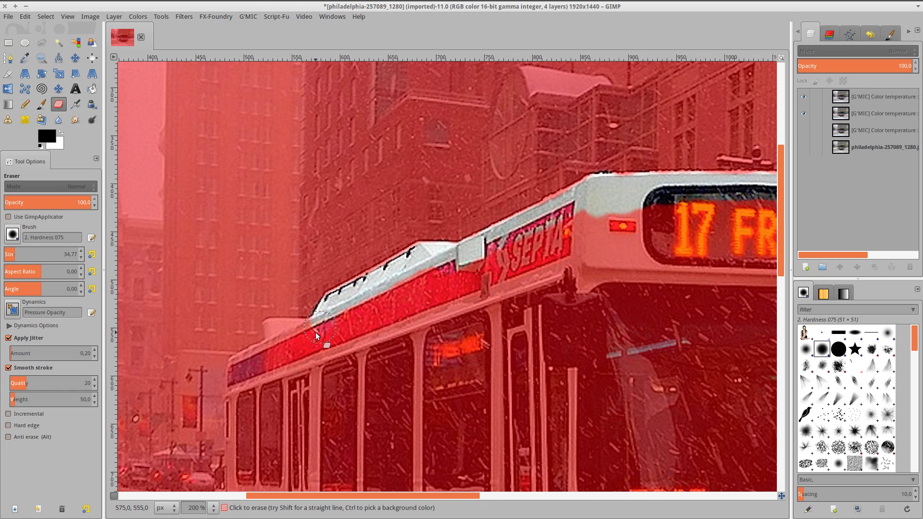
pyautogui.moveTo(300, 333); pyautogui.dragTo(266, 330)
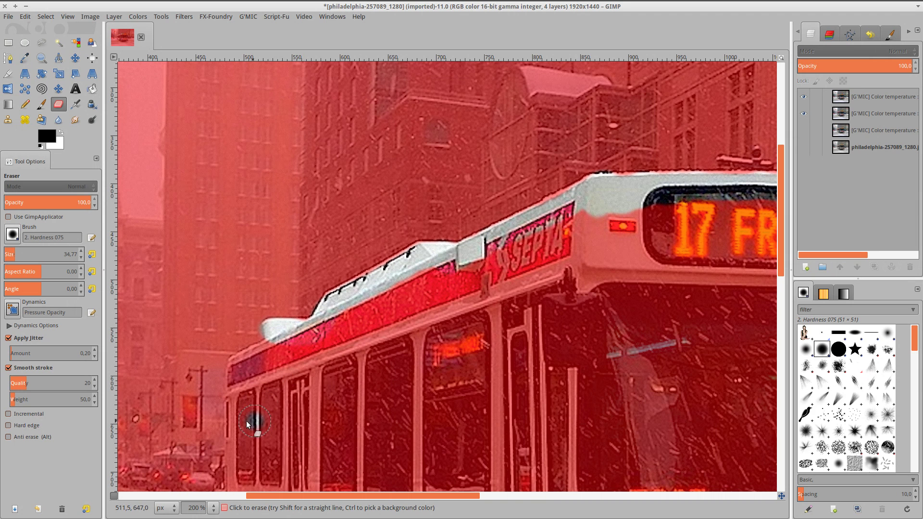
pyautogui.moveTo(246, 425); pyautogui.dragTo(240, 362)
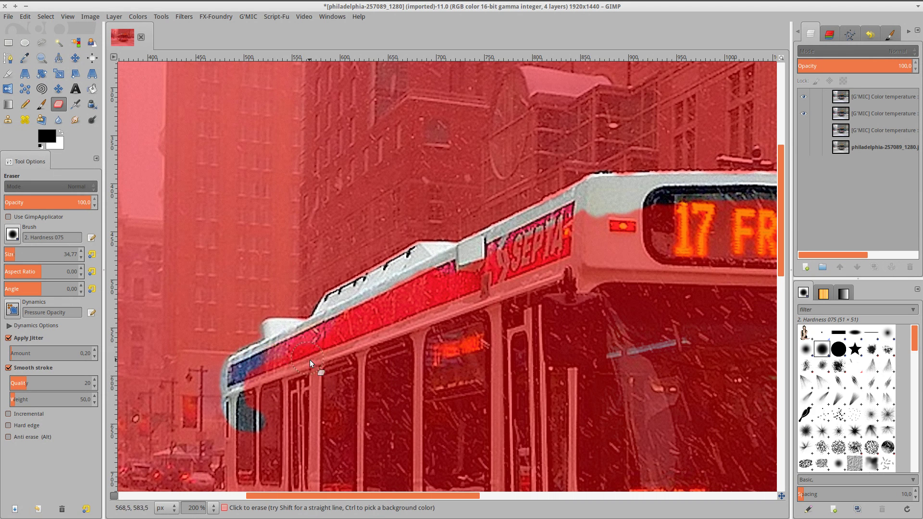
pyautogui.scroll(-3, 309, 359)
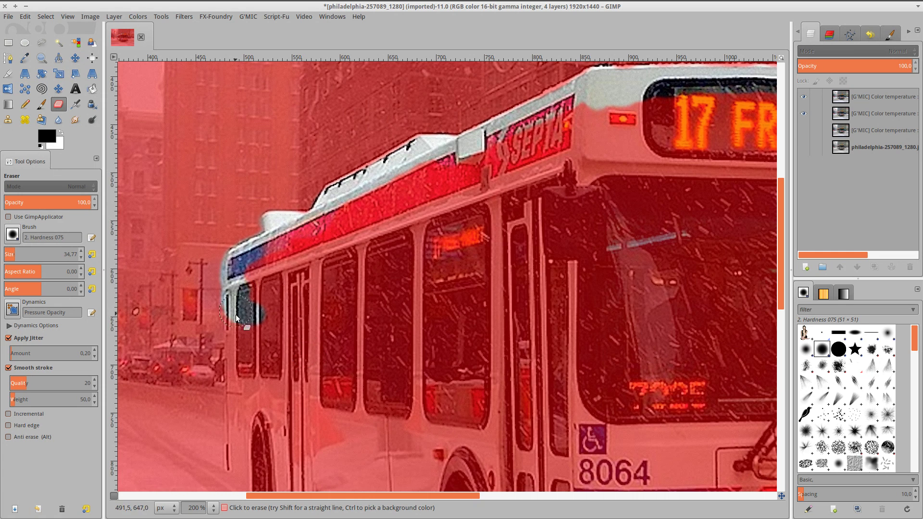
pyautogui.moveTo(236, 317); pyautogui.dragTo(238, 350)
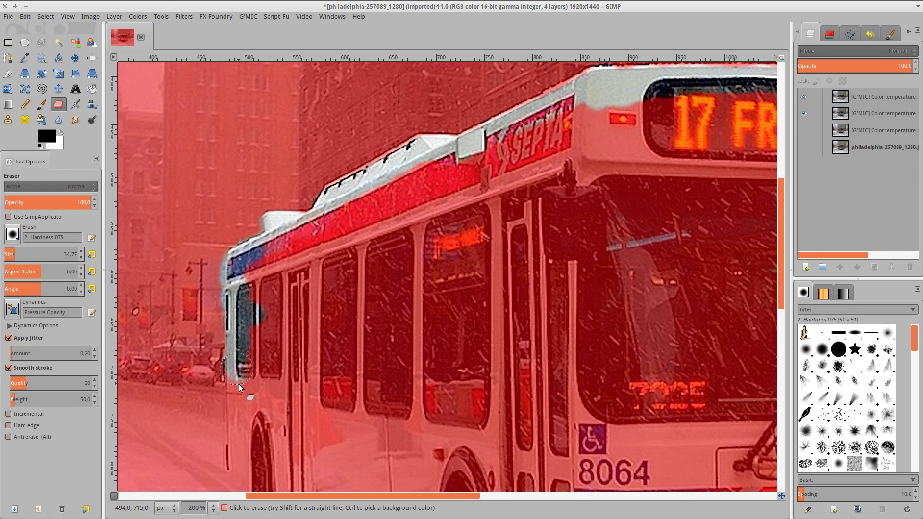
# Erase the mask along the lower left edge, around the left wheel and toward the right wheel.
pyautogui.moveTo(237, 410); pyautogui.dragTo(236, 394)
pyautogui.scroll(-6, 248, 385)
pyautogui.moveTo(267, 284); pyautogui.dragTo(255, 277)
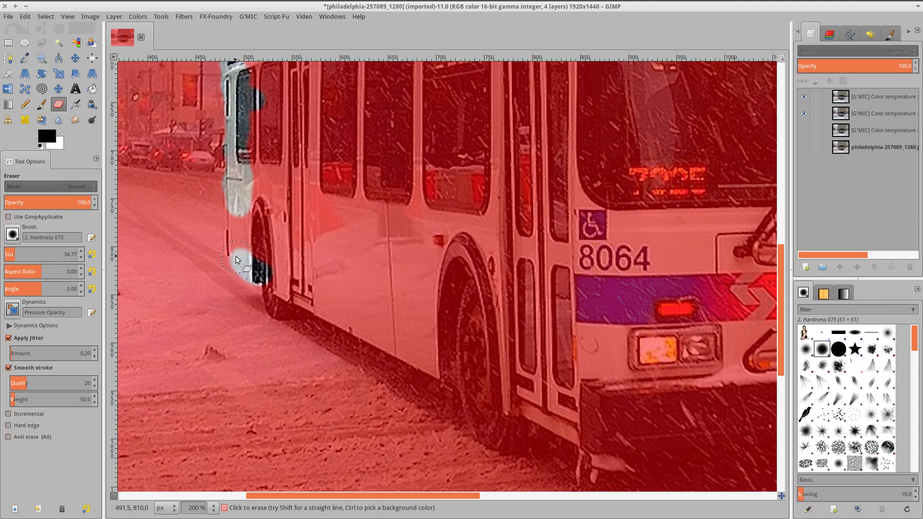
pyautogui.moveTo(236, 256); pyautogui.dragTo(238, 214)
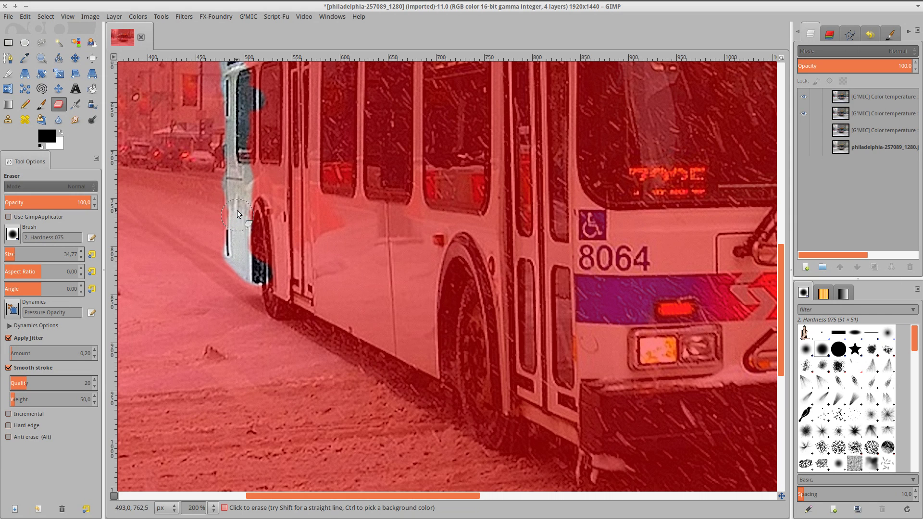
pyautogui.moveTo(273, 267); pyautogui.dragTo(277, 284)
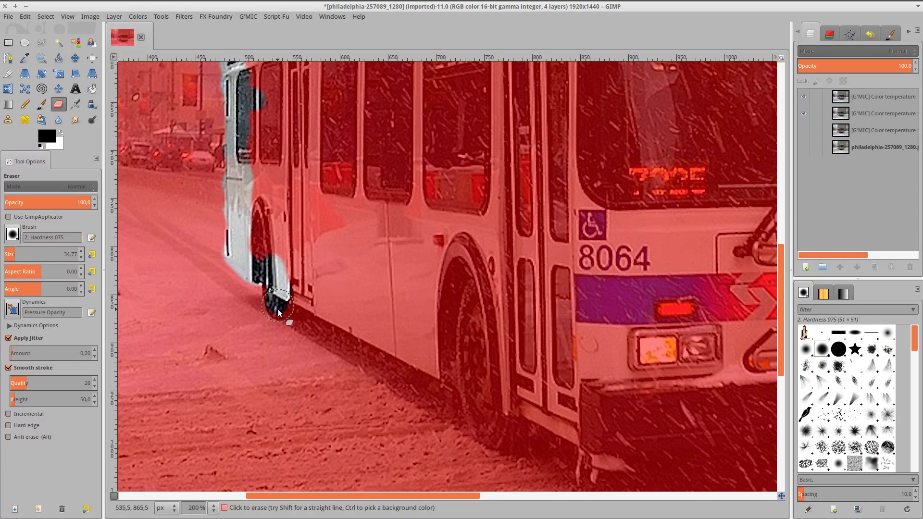
pyautogui.moveTo(277, 310)
pyautogui.mouseDown()
pyautogui.moveTo(305, 286)
pyautogui.moveTo(300, 294)
pyautogui.mouseUp()
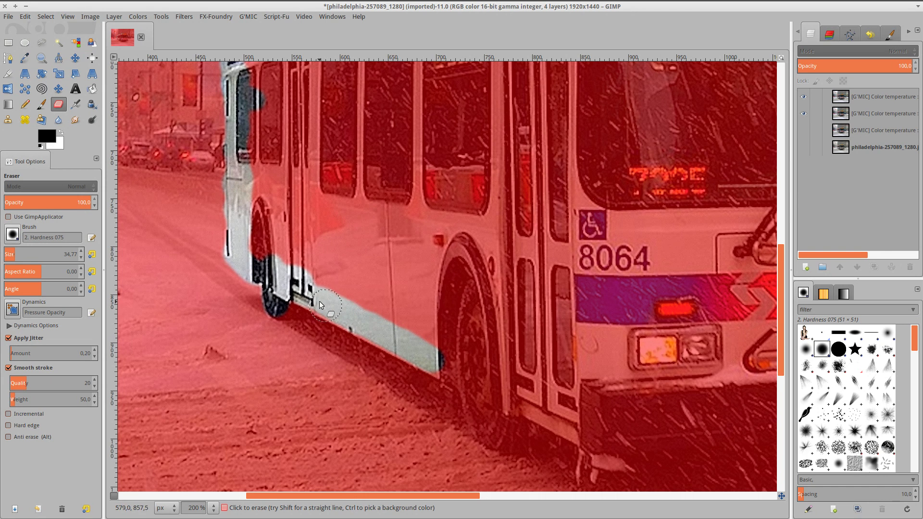
pyautogui.moveTo(327, 308); pyautogui.dragTo(463, 361)
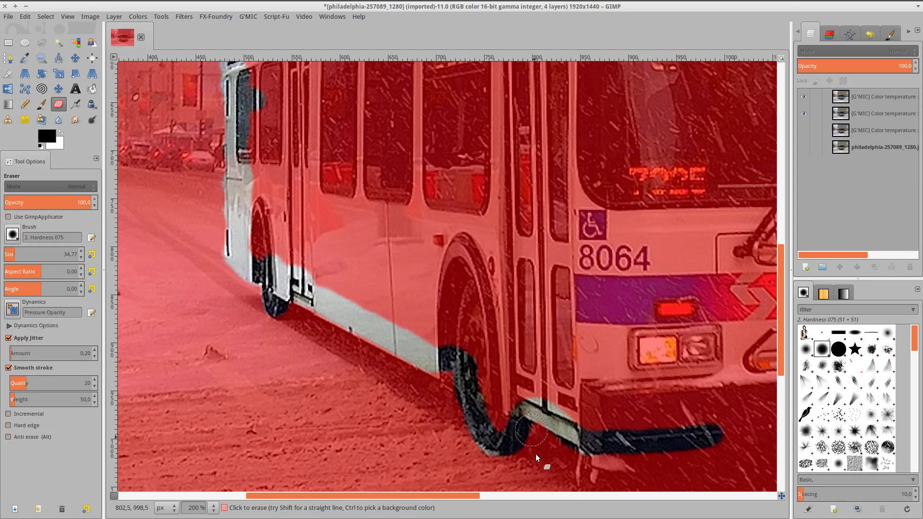
# Erase the quick mask along the bumper bottom and up the right corner past the headlight.
pyautogui.moveTo(413, 497); pyautogui.dragTo(579, 496)
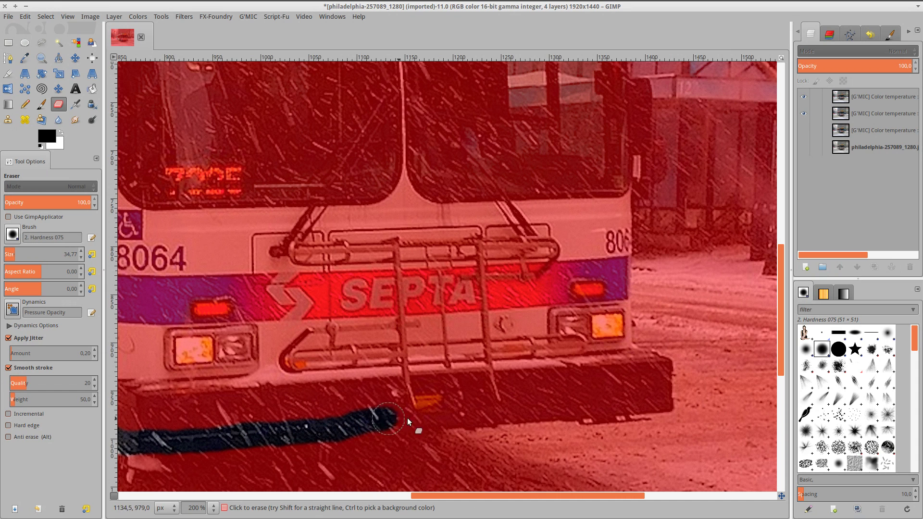
pyautogui.moveTo(408, 417)
pyautogui.mouseDown()
pyautogui.moveTo(429, 415)
pyautogui.moveTo(345, 429)
pyautogui.moveTo(513, 409)
pyautogui.mouseUp()
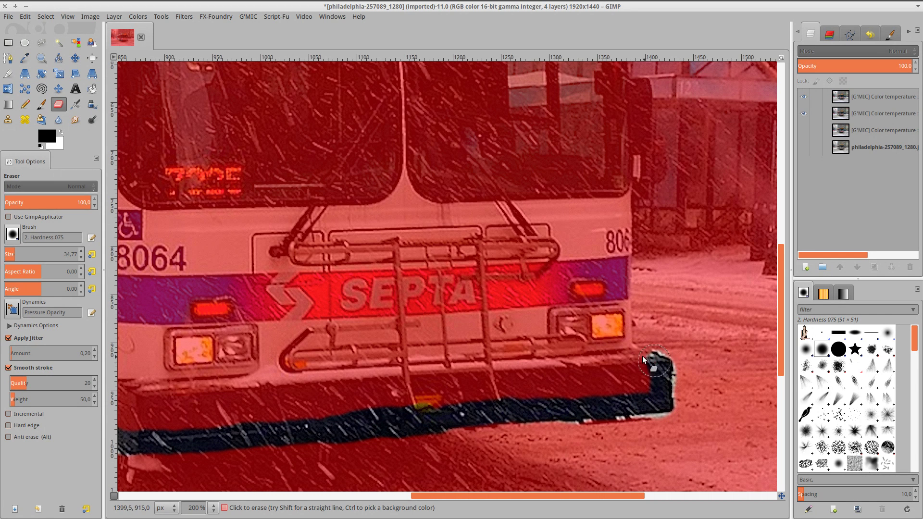
pyautogui.moveTo(617, 349); pyautogui.dragTo(621, 288)
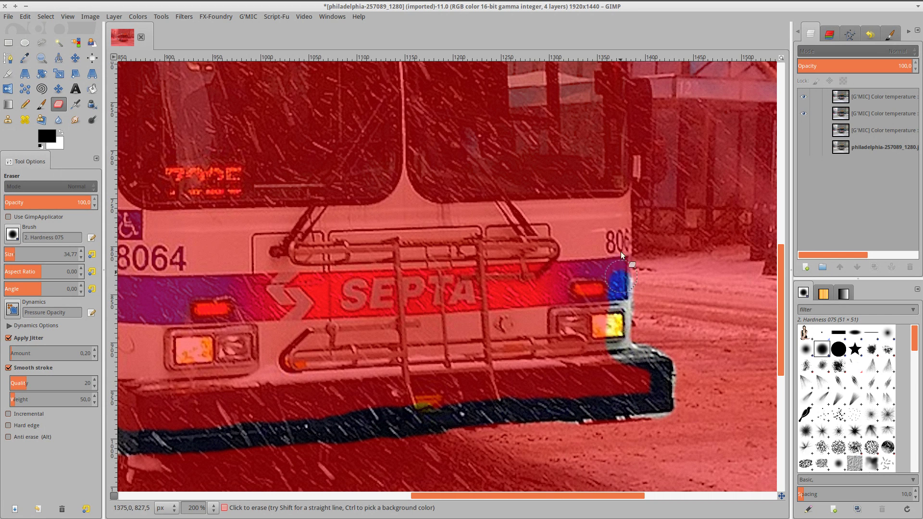
pyautogui.moveTo(622, 225); pyautogui.dragTo(621, 197)
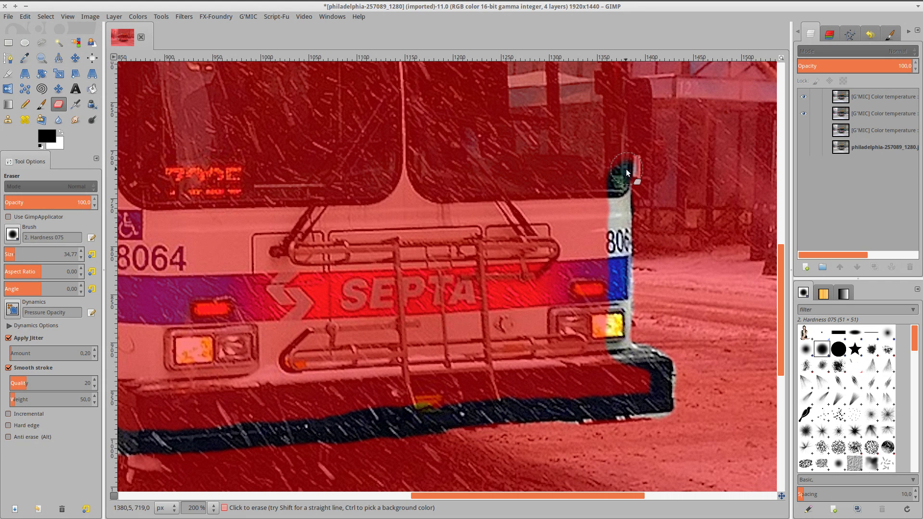
pyautogui.moveTo(626, 169); pyautogui.dragTo(639, 166)
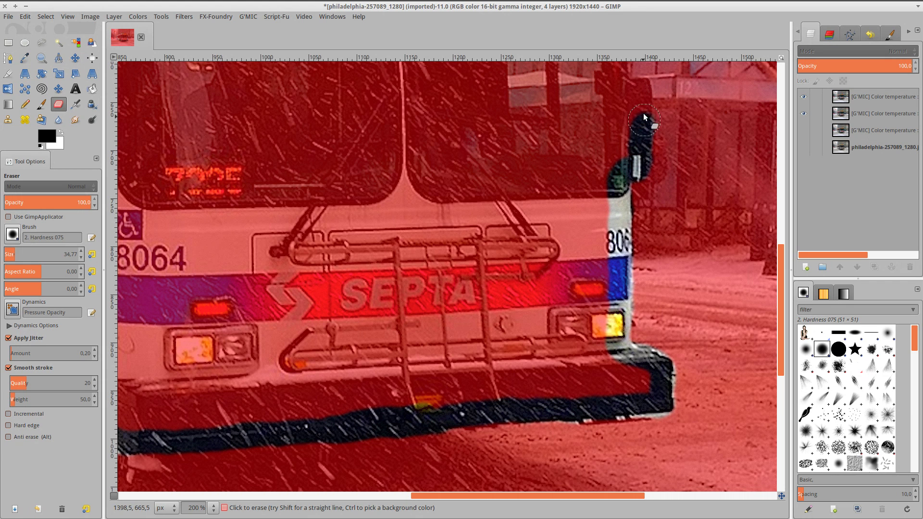
# Erase the mask up the bus's right side and across the roof edge between the marker lights.
pyautogui.moveTo(617, 89); pyautogui.dragTo(613, 299)
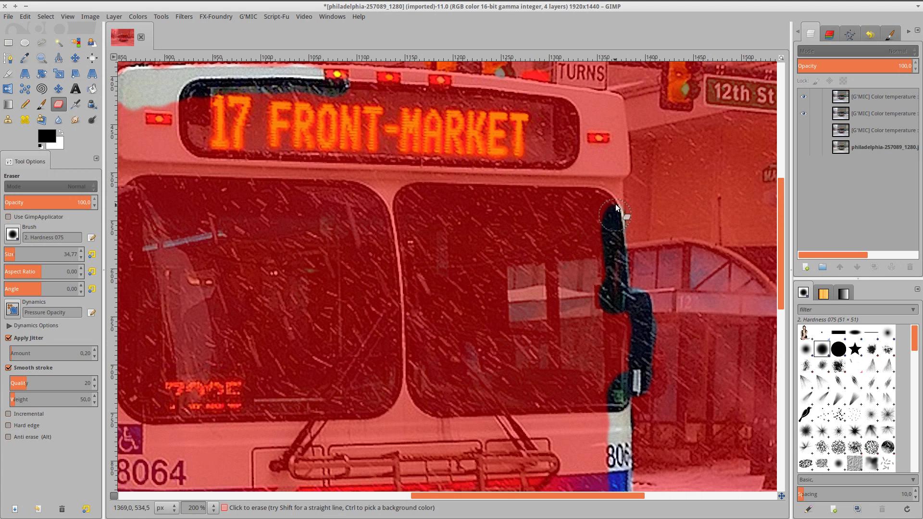
pyautogui.moveTo(617, 170); pyautogui.dragTo(613, 114)
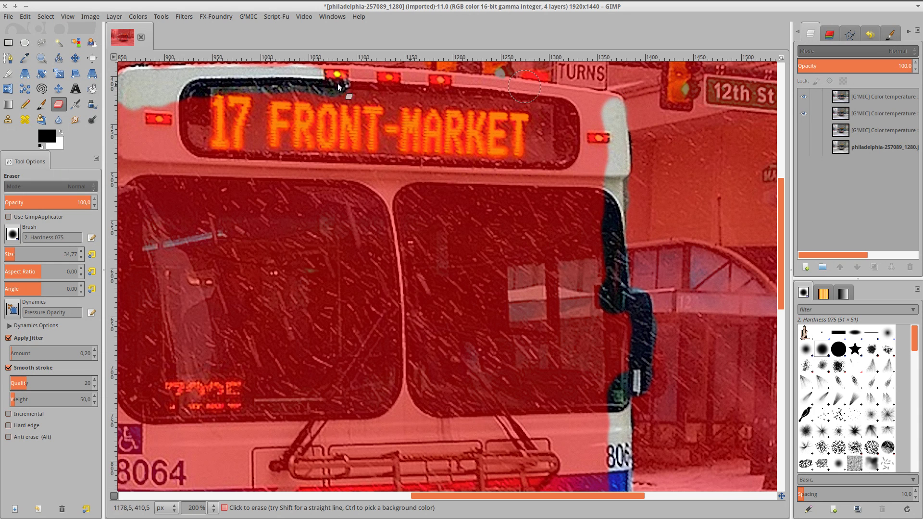
pyautogui.moveTo(346, 82); pyautogui.dragTo(474, 88)
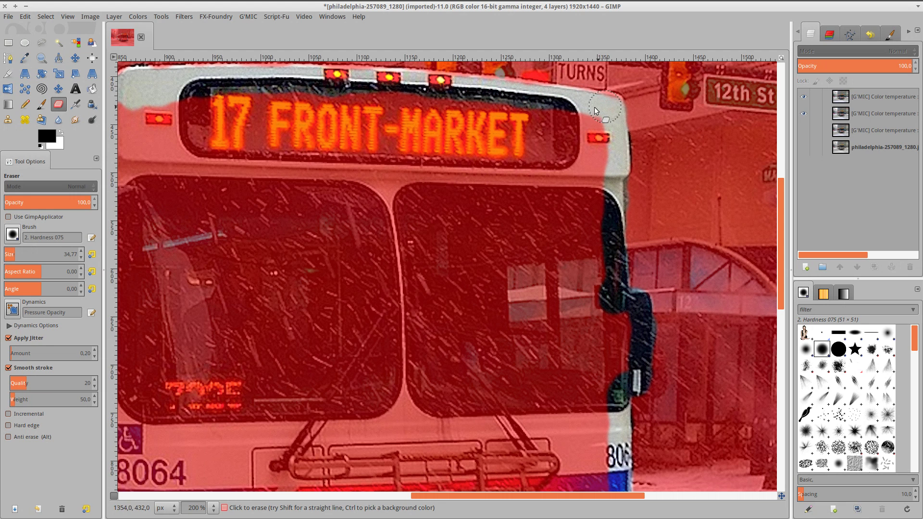
# With a hard-edged eraser at size 143.60, unmask the right windscreen, route sign and windscreen centre.
pyautogui.click(13, 234)
pyautogui.click(34, 268)
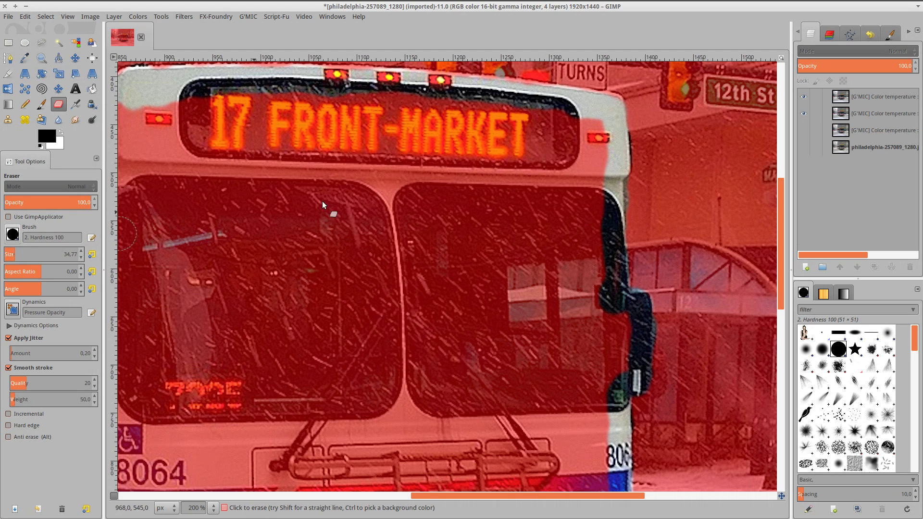
pyautogui.click(570, 140)
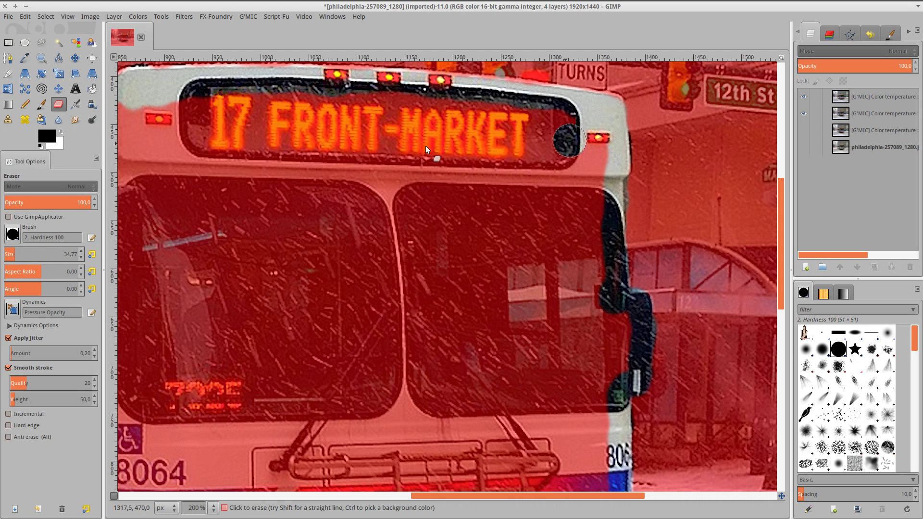
pyautogui.click(62, 253)
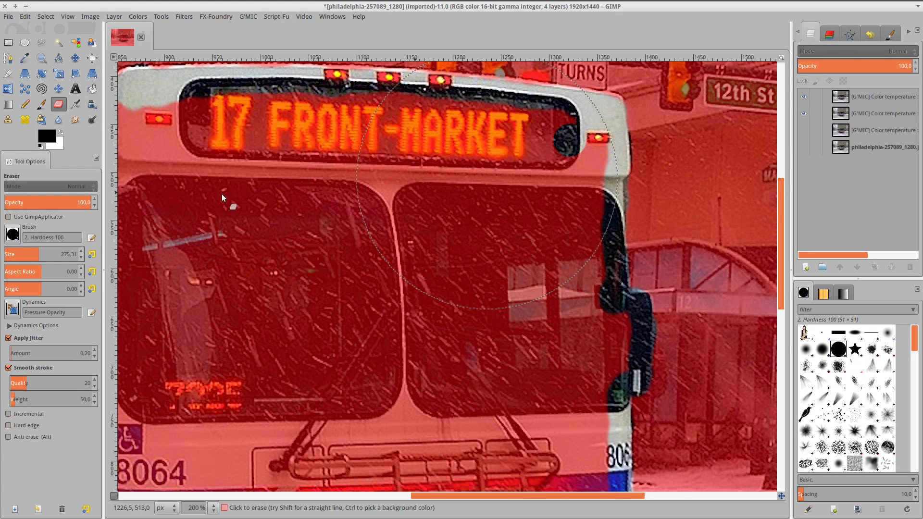
pyautogui.click(27, 257)
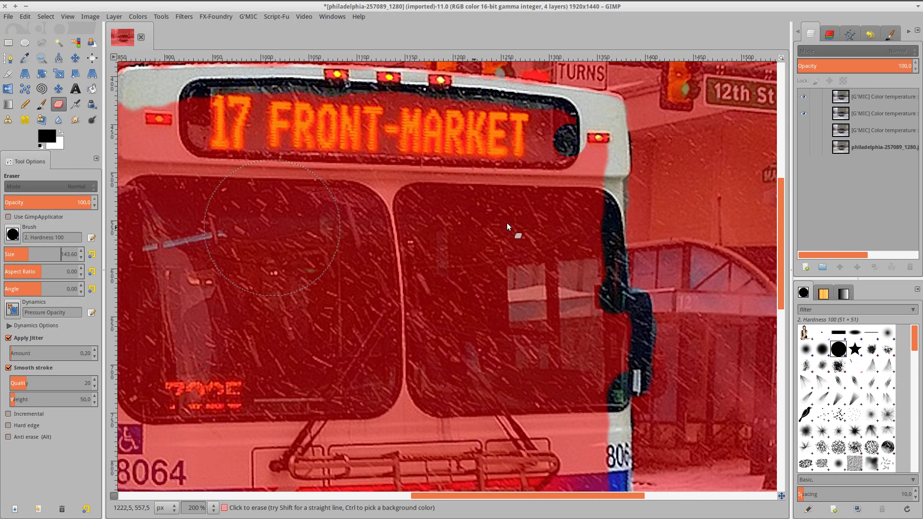
pyautogui.click(548, 174)
pyautogui.moveTo(549, 174); pyautogui.dragTo(549, 285)
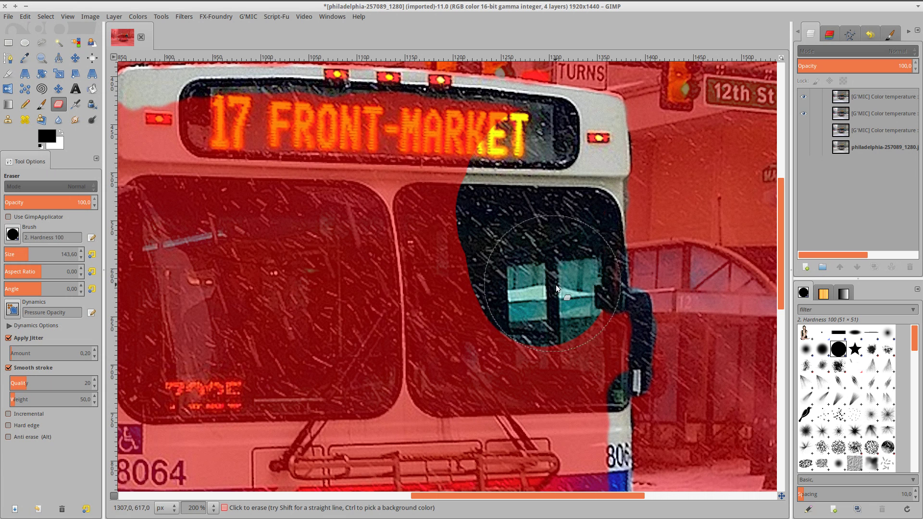
pyautogui.moveTo(464, 143)
pyautogui.mouseDown()
pyautogui.moveTo(457, 155)
pyautogui.moveTo(417, 165)
pyautogui.moveTo(343, 159)
pyautogui.moveTo(368, 156)
pyautogui.moveTo(420, 292)
pyautogui.moveTo(455, 307)
pyautogui.moveTo(378, 376)
pyautogui.moveTo(381, 395)
pyautogui.mouseUp()
# Erase more of the quick mask across the right side of the bus front.
pyautogui.scroll(-3, 380, 395)
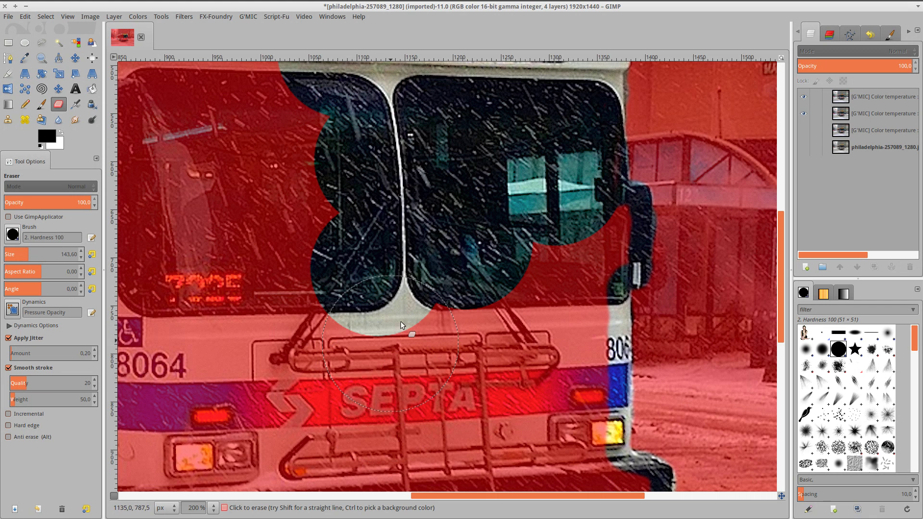
pyautogui.moveTo(404, 332)
pyautogui.mouseDown()
pyautogui.moveTo(482, 328)
pyautogui.moveTo(523, 310)
pyautogui.moveTo(570, 236)
pyautogui.mouseUp()
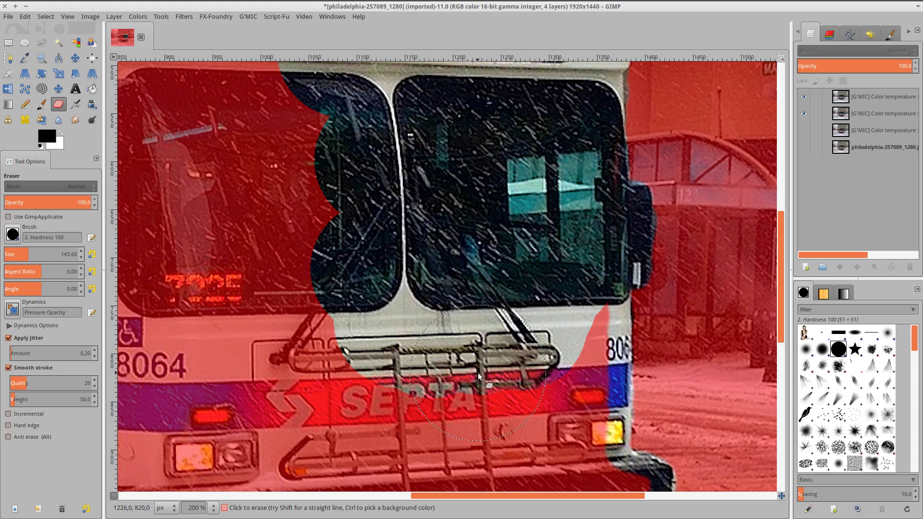
pyautogui.scroll(-6, 478, 373)
pyautogui.moveTo(521, 174)
pyautogui.mouseDown()
pyautogui.moveTo(550, 153)
pyautogui.moveTo(545, 228)
pyautogui.mouseUp()
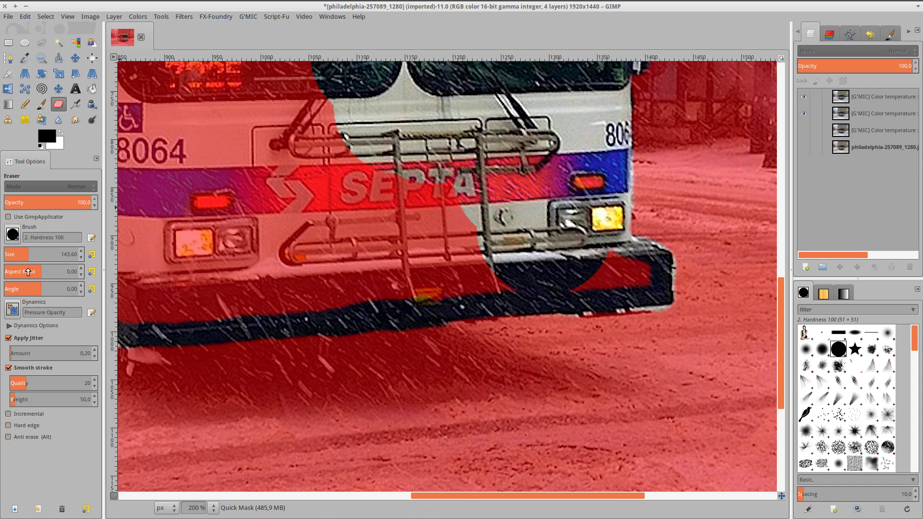
# At eraser size 62.93, unmask the bumper, rack, area left of SEPTA and the chevron.
pyautogui.moveTo(56, 259); pyautogui.dragTo(19, 257)
pyautogui.moveTo(579, 275); pyautogui.dragTo(621, 271)
pyautogui.moveTo(491, 278); pyautogui.dragTo(604, 275)
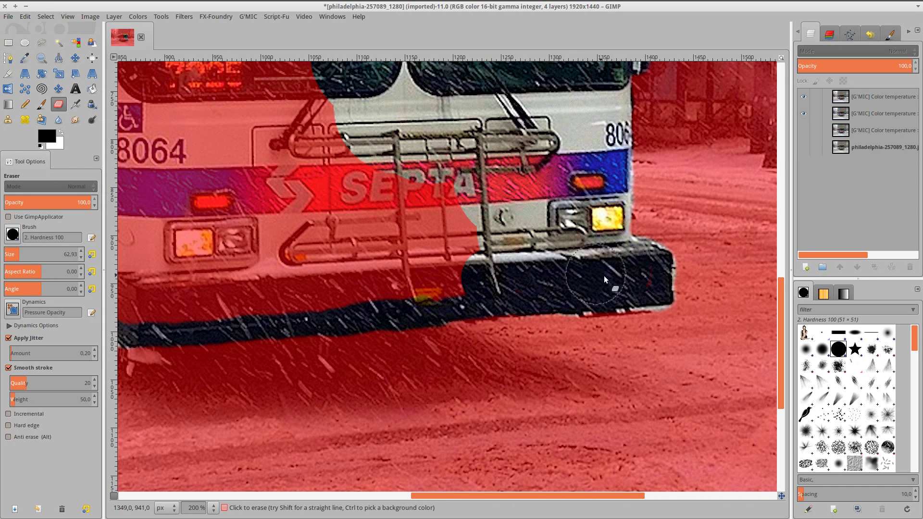
pyautogui.moveTo(417, 280)
pyautogui.mouseDown()
pyautogui.moveTo(316, 290)
pyautogui.moveTo(336, 296)
pyautogui.moveTo(336, 261)
pyautogui.mouseUp()
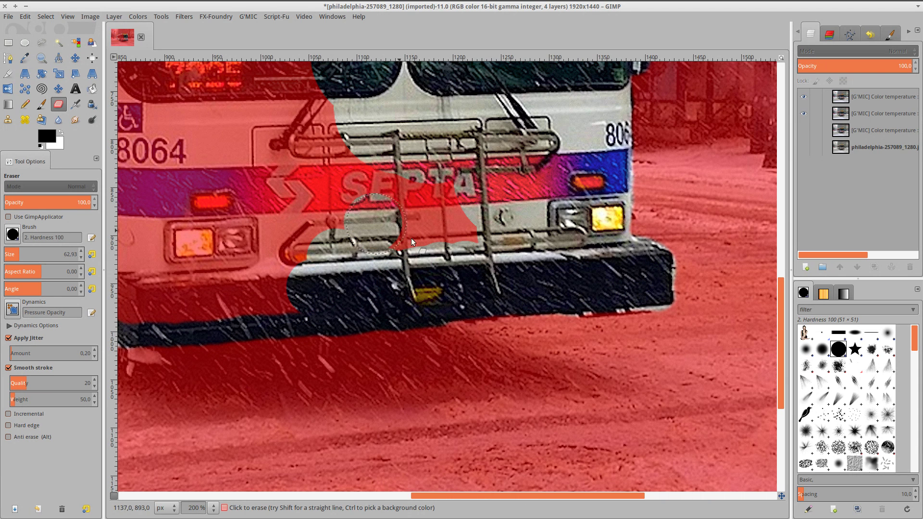
pyautogui.moveTo(411, 239); pyautogui.dragTo(444, 183)
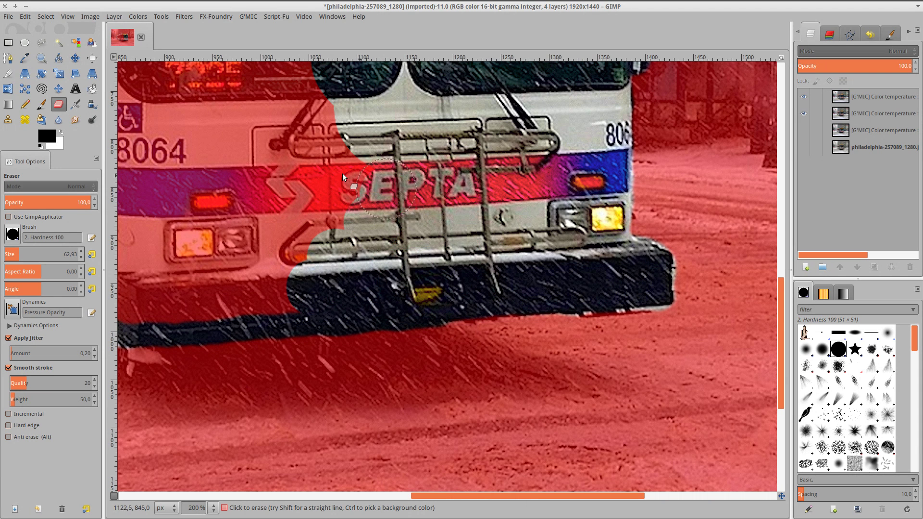
pyautogui.moveTo(343, 173); pyautogui.dragTo(339, 166)
pyautogui.moveTo(27, 254); pyautogui.dragTo(30, 254)
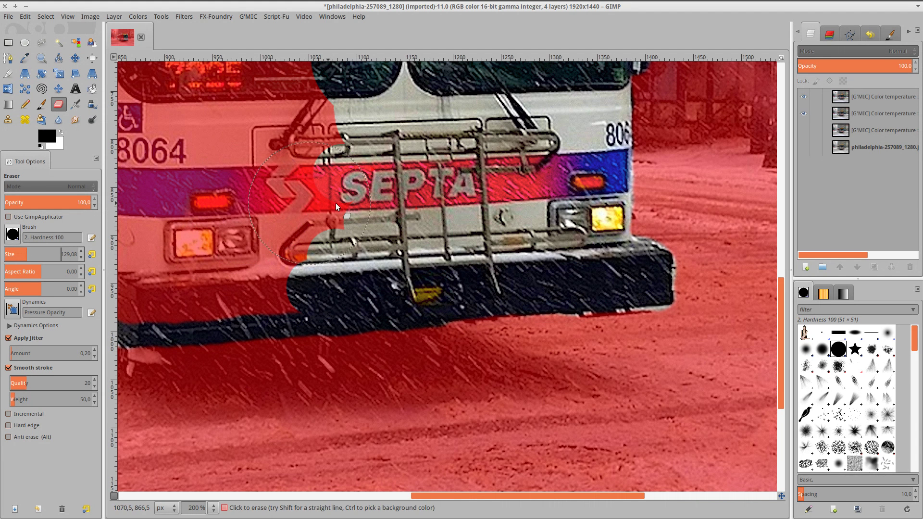
pyautogui.moveTo(336, 203); pyautogui.dragTo(306, 218)
# At 100% zoom, unmask the windshield below the destination sign, the grille and left headlights.
pyautogui.click(214, 507)
pyautogui.moveTo(462, 516)
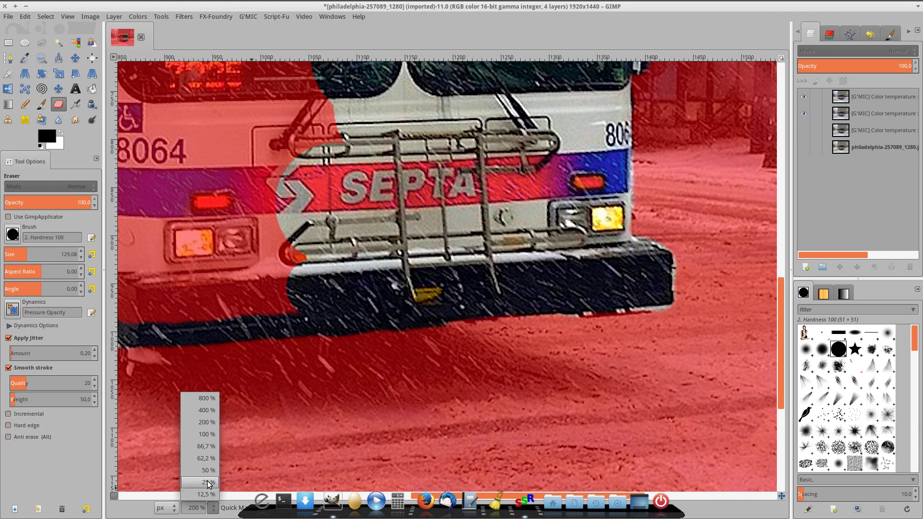
pyautogui.click(207, 434)
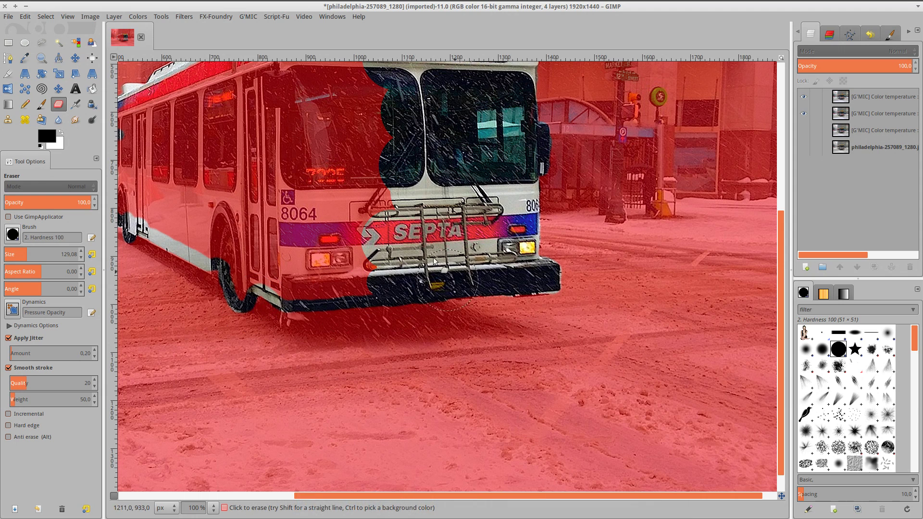
pyautogui.scroll(5, 416, 255)
pyautogui.moveTo(359, 162)
pyautogui.mouseDown()
pyautogui.moveTo(376, 160)
pyautogui.moveTo(353, 158)
pyautogui.moveTo(376, 183)
pyautogui.mouseUp()
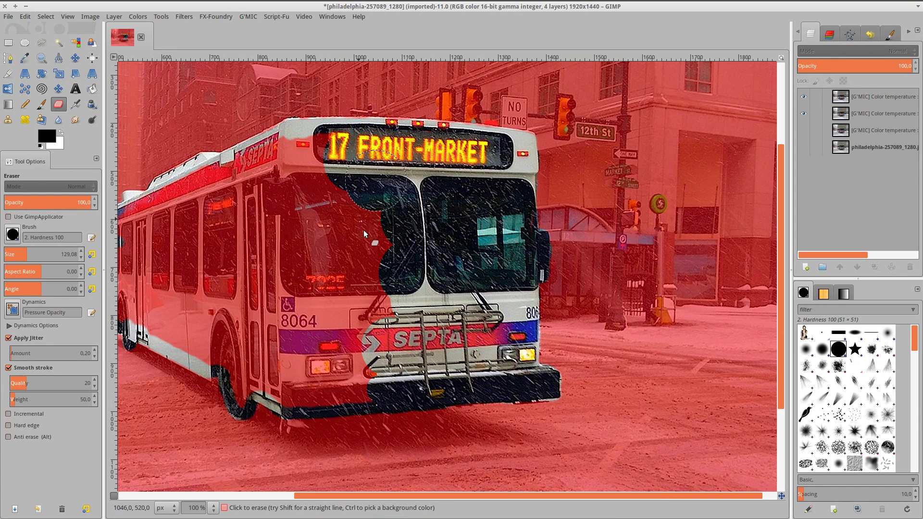
pyautogui.moveTo(364, 234)
pyautogui.mouseDown()
pyautogui.moveTo(357, 361)
pyautogui.moveTo(327, 382)
pyautogui.moveTo(277, 385)
pyautogui.moveTo(243, 374)
pyautogui.moveTo(250, 351)
pyautogui.moveTo(226, 382)
pyautogui.moveTo(265, 354)
pyautogui.moveTo(240, 337)
pyautogui.mouseUp()
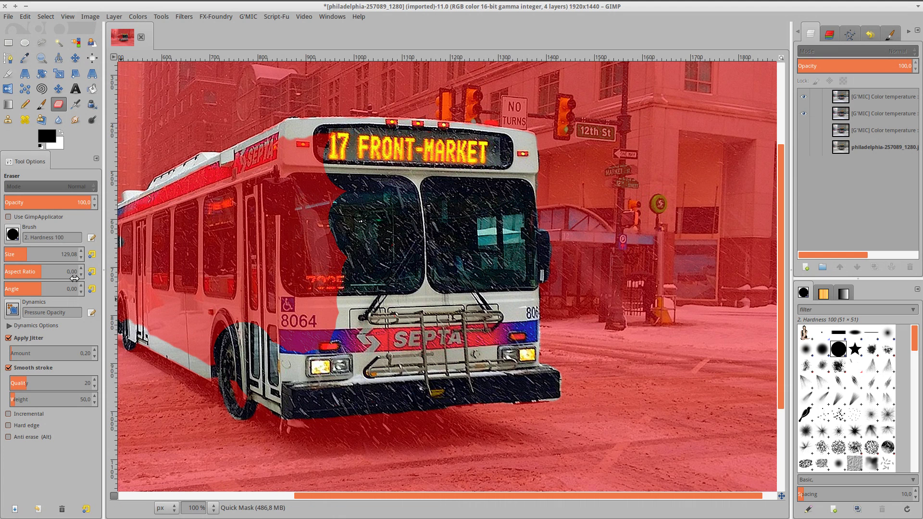
# With eraser sizes about 37, 98 and 225, unmask the wheel well, left side, door area and side windows.
pyautogui.click(15, 256)
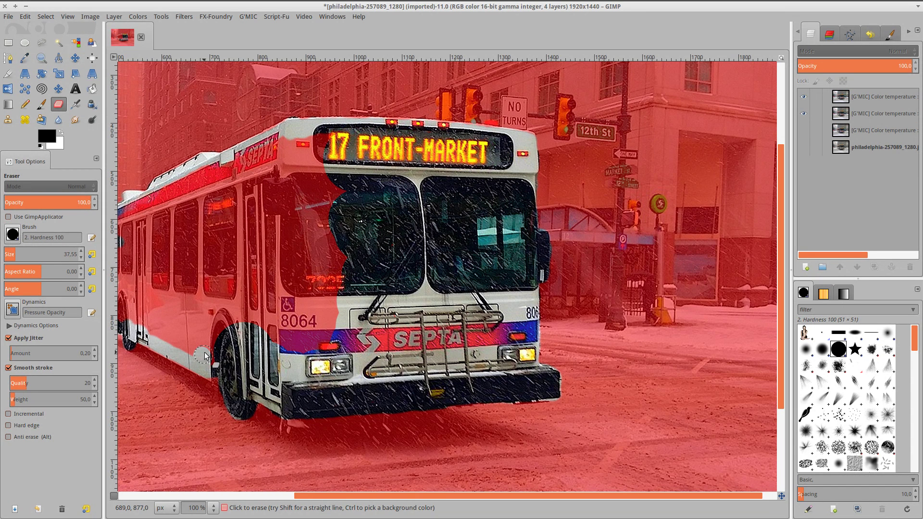
pyautogui.moveTo(206, 361); pyautogui.dragTo(237, 330)
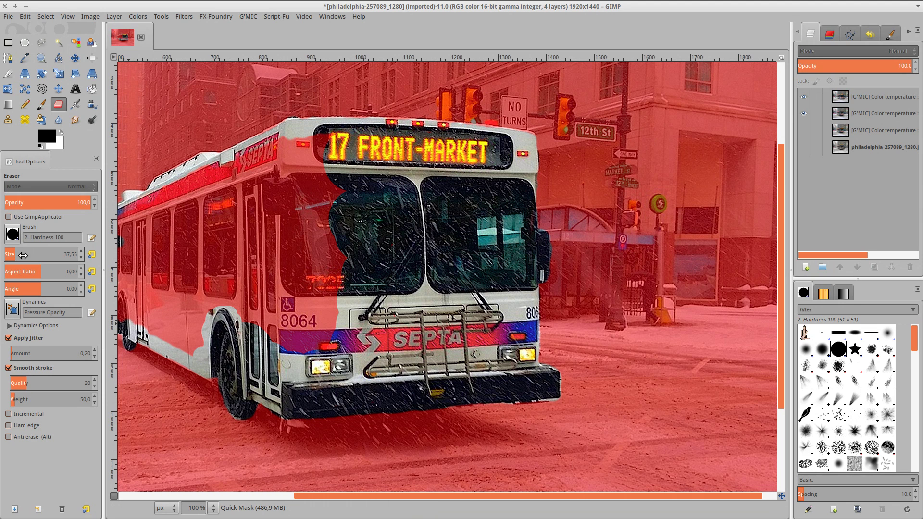
pyautogui.moveTo(23, 254); pyautogui.dragTo(64, 254)
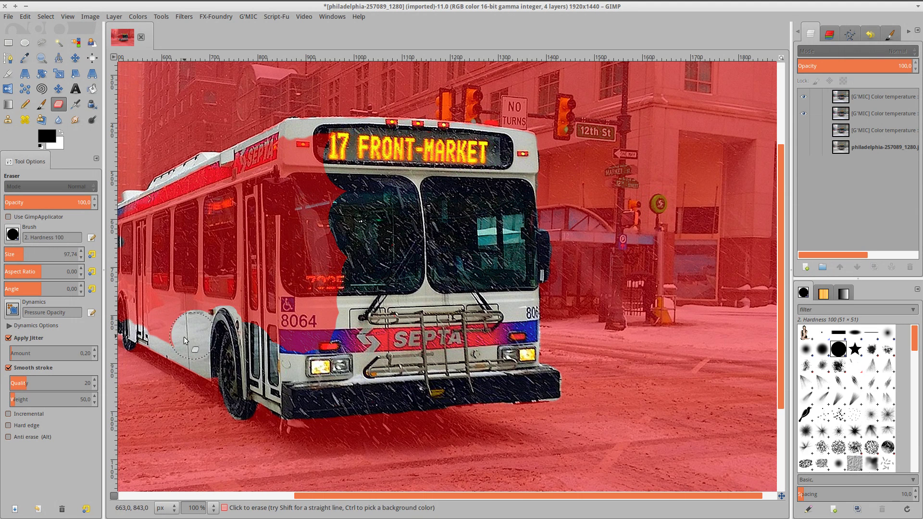
pyautogui.moveTo(362, 495); pyautogui.dragTo(314, 483)
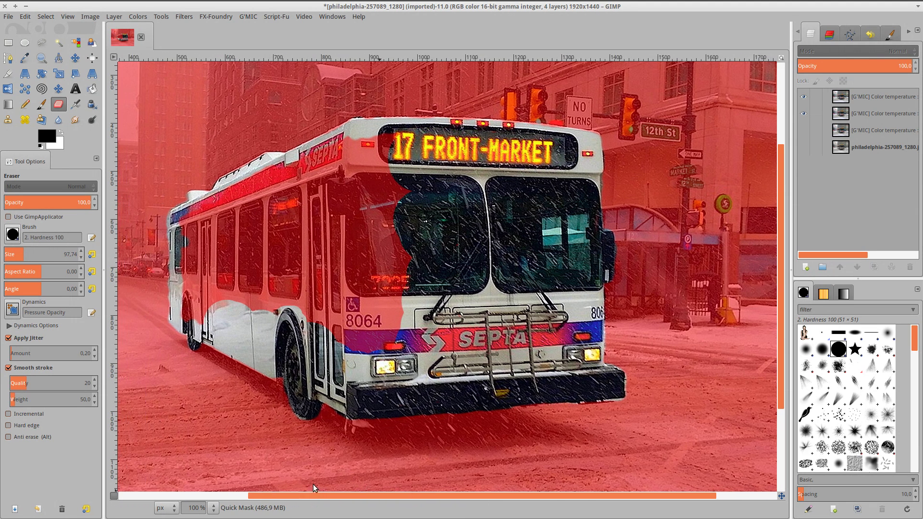
pyautogui.moveTo(212, 313)
pyautogui.mouseDown()
pyautogui.moveTo(202, 255)
pyautogui.moveTo(215, 222)
pyautogui.moveTo(349, 172)
pyautogui.moveTo(354, 160)
pyautogui.moveTo(388, 239)
pyautogui.moveTo(365, 199)
pyautogui.mouseUp()
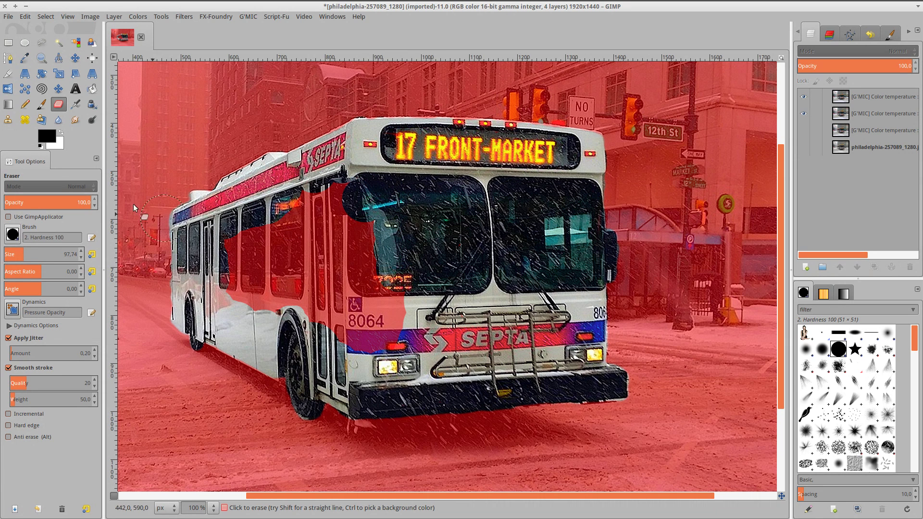
pyautogui.moveTo(31, 254); pyautogui.dragTo(35, 253)
pyautogui.moveTo(255, 271)
pyautogui.mouseDown()
pyautogui.moveTo(321, 276)
pyautogui.moveTo(347, 231)
pyautogui.moveTo(257, 292)
pyautogui.mouseUp()
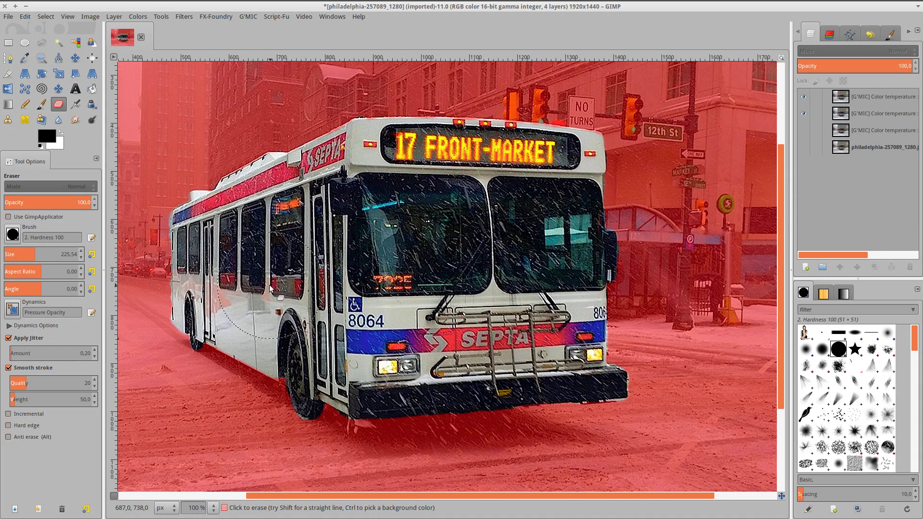
pyautogui.moveTo(257, 292); pyautogui.dragTo(279, 269)
# Zoom out to 25%, choose the Move tool, and turn off Quick Mask to select the bus.
pyautogui.click(213, 508)
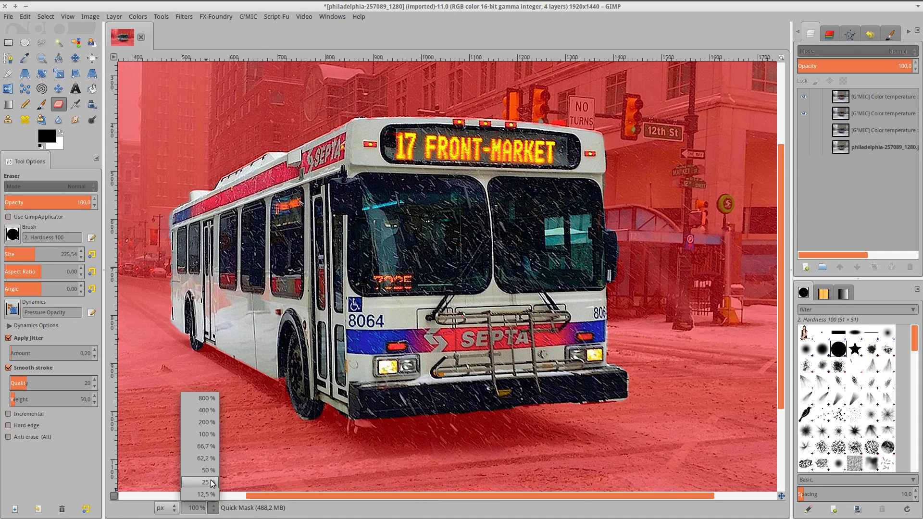
pyautogui.click(207, 459)
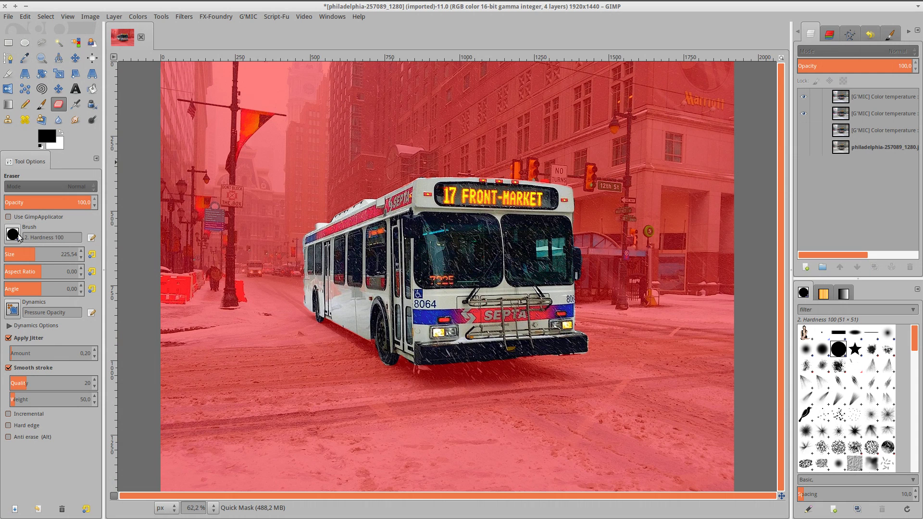
pyautogui.click(77, 57)
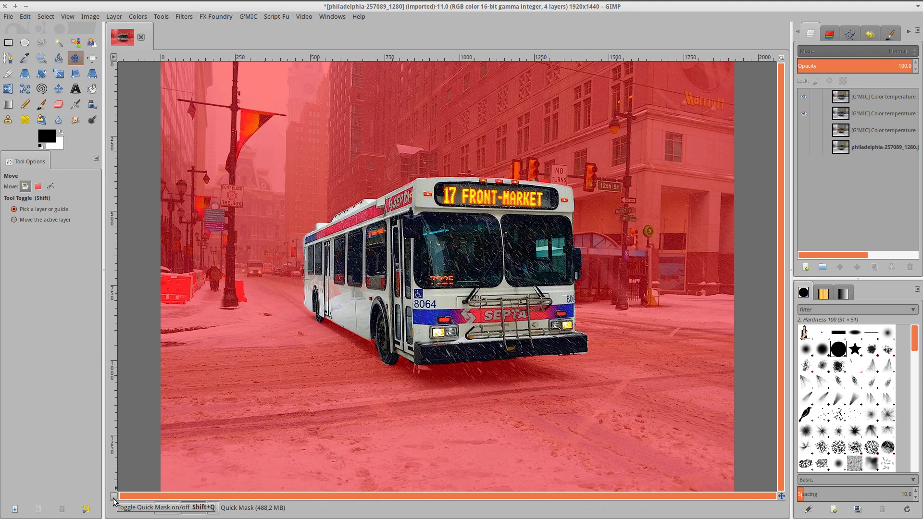
pyautogui.click(114, 498)
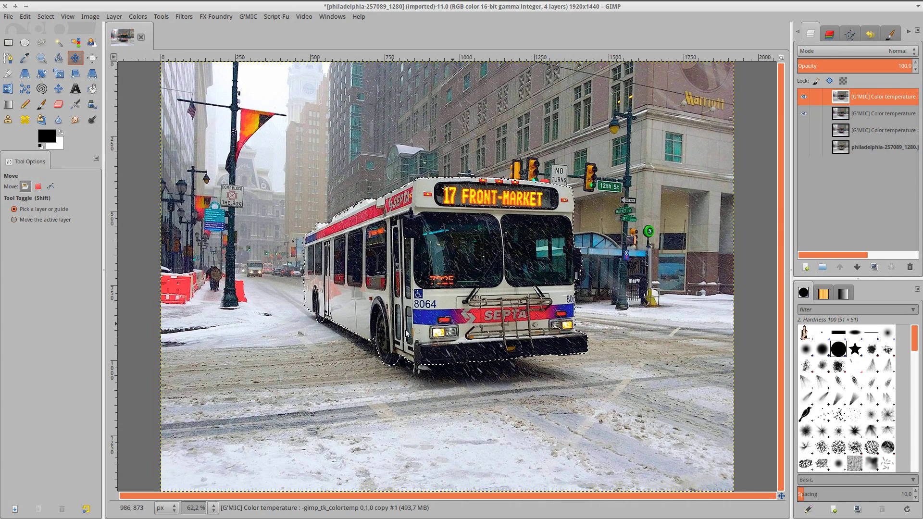
# Apply a Zoom Motion Blur to the bus selection with centre X 0.055 and Y 0.336.
pyautogui.click(184, 17)
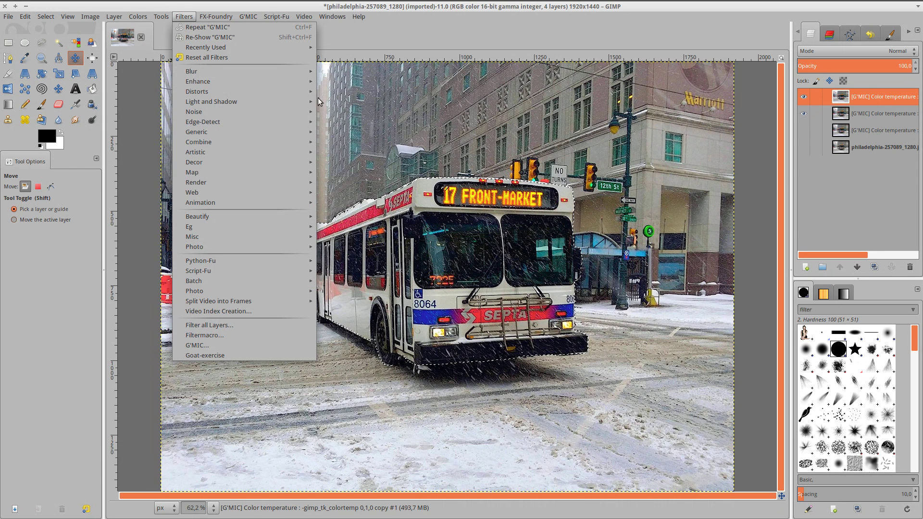
pyautogui.moveTo(191, 71)
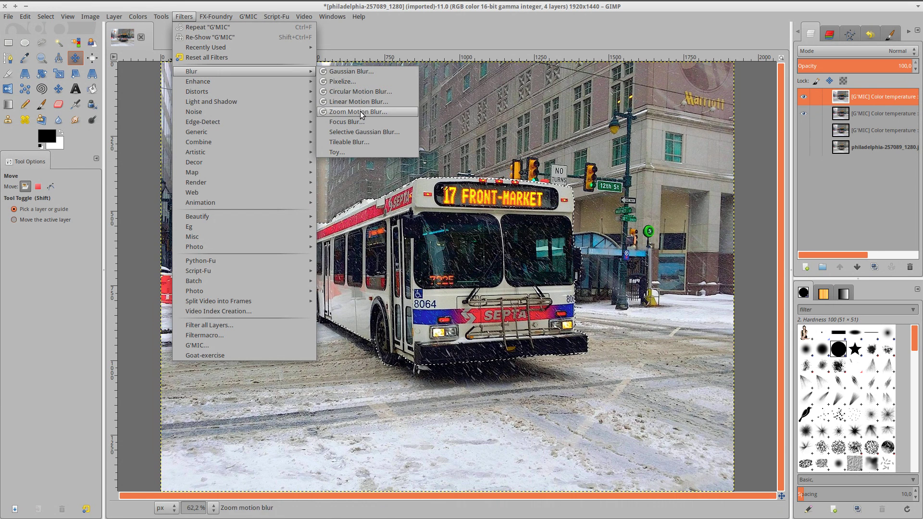
pyautogui.click(361, 112)
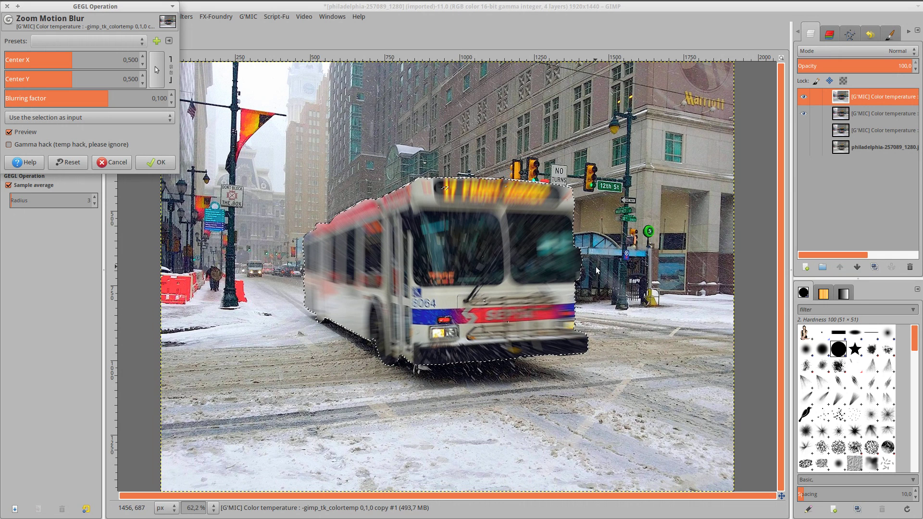
pyautogui.click(12, 58)
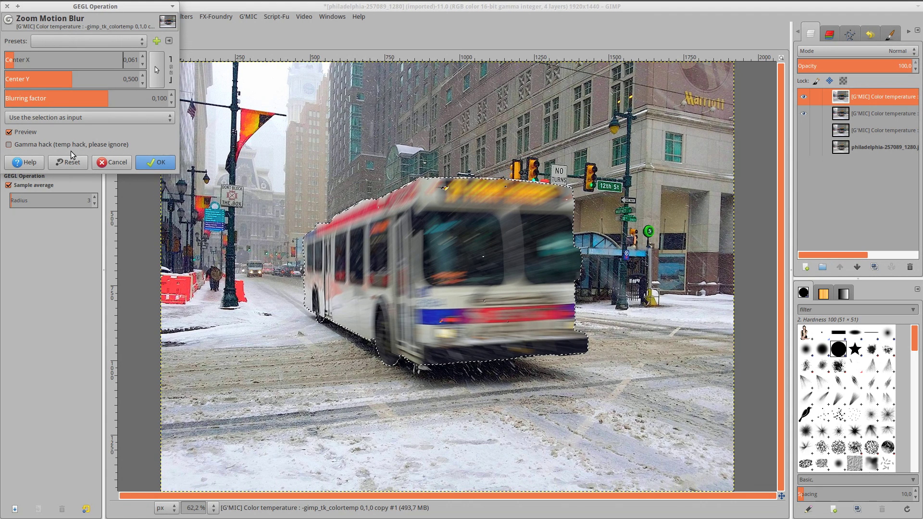
pyautogui.click(45, 80)
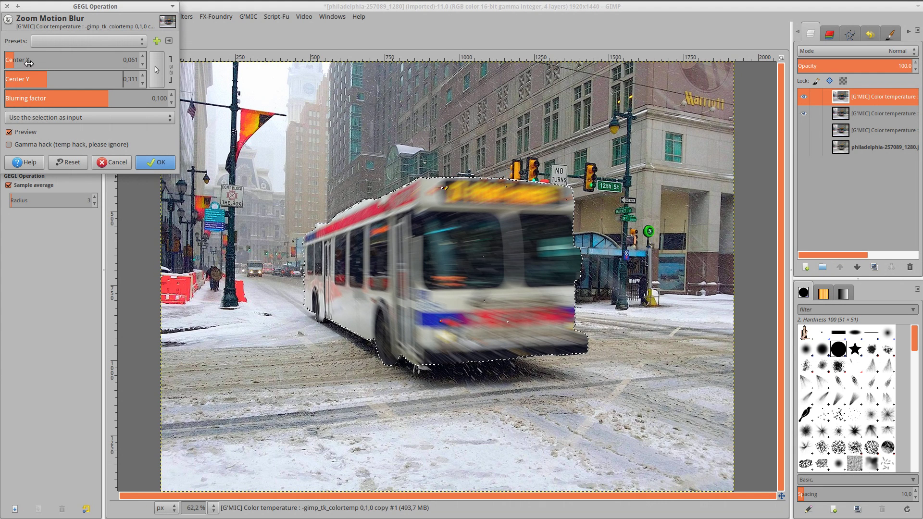
pyautogui.click(50, 79)
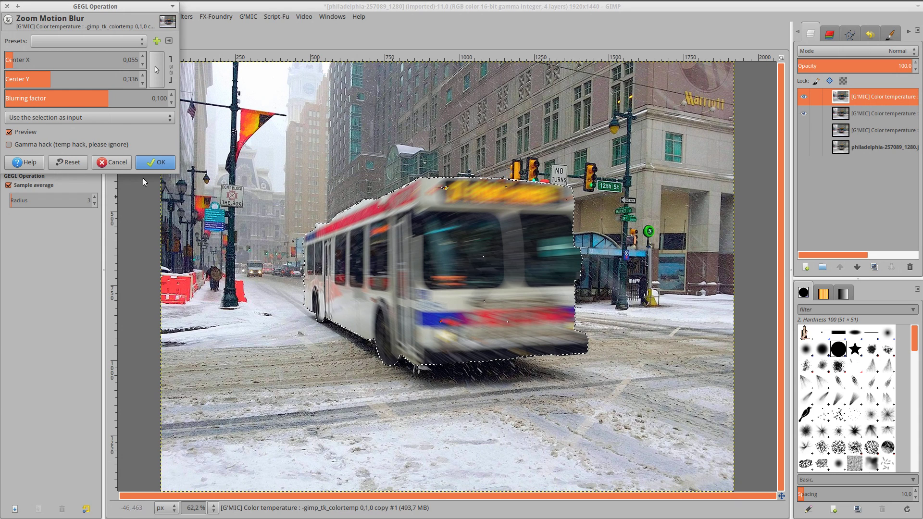
pyautogui.click(147, 164)
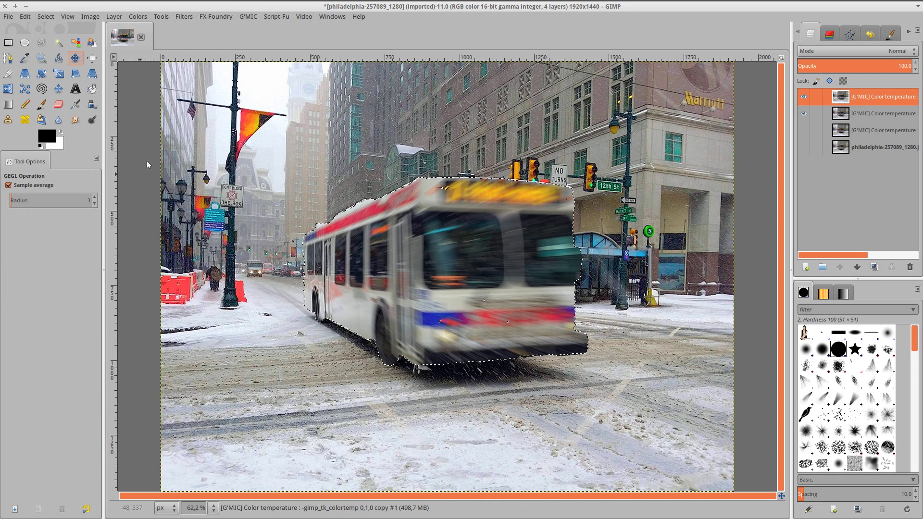
# Invert the selection to the background and set a new Zoom Motion Blur centre of 0.046, 0.346.
pyautogui.click(46, 17)
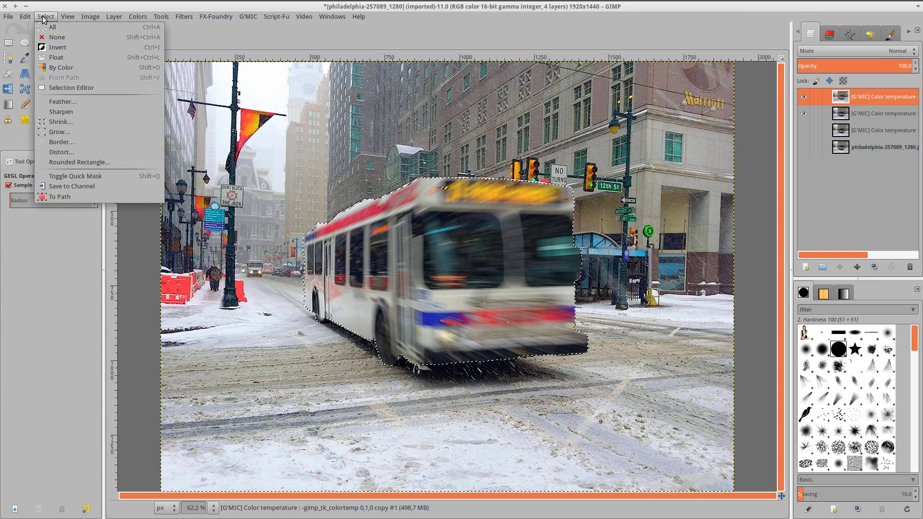
pyautogui.click(54, 52)
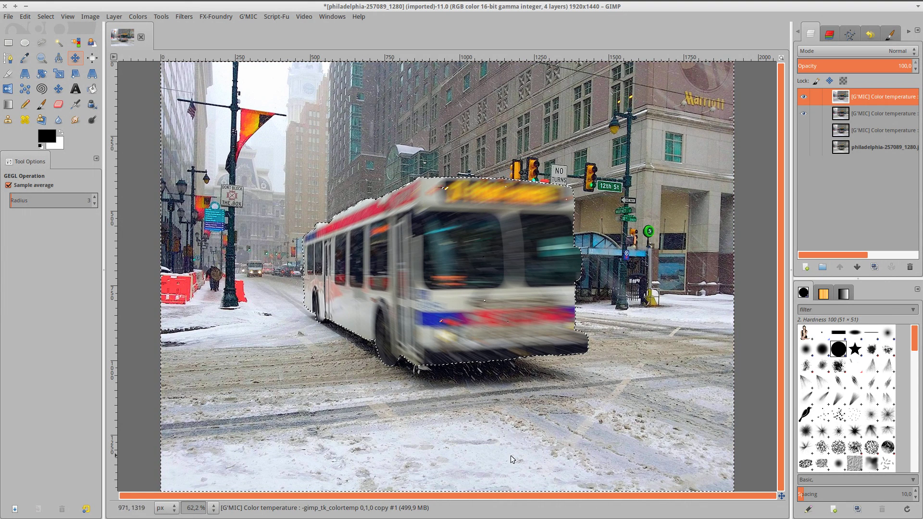
pyautogui.click(161, 17)
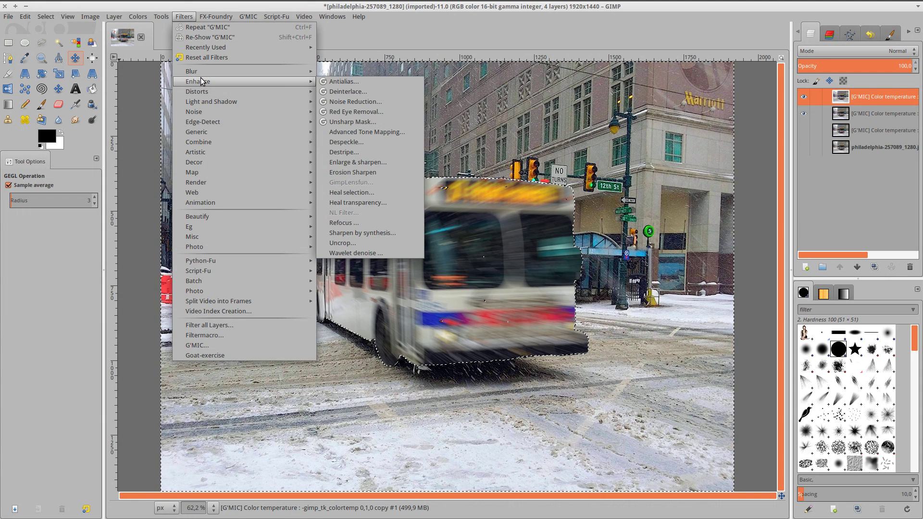
pyautogui.moveTo(191, 71)
pyautogui.click(350, 113)
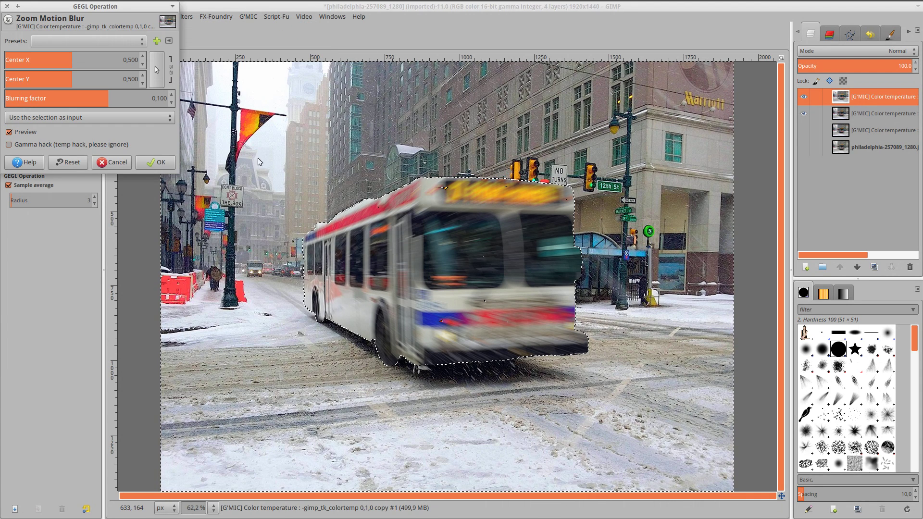
pyautogui.click(19, 59)
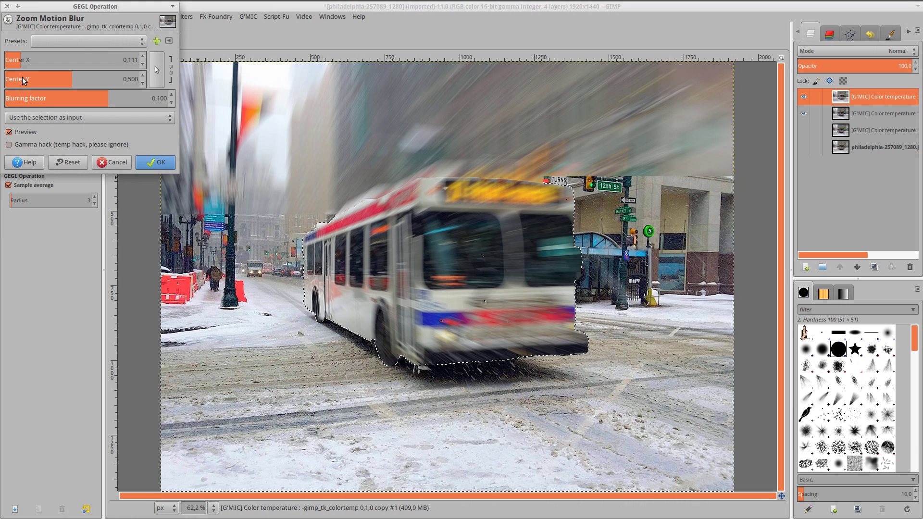
pyautogui.click(11, 61)
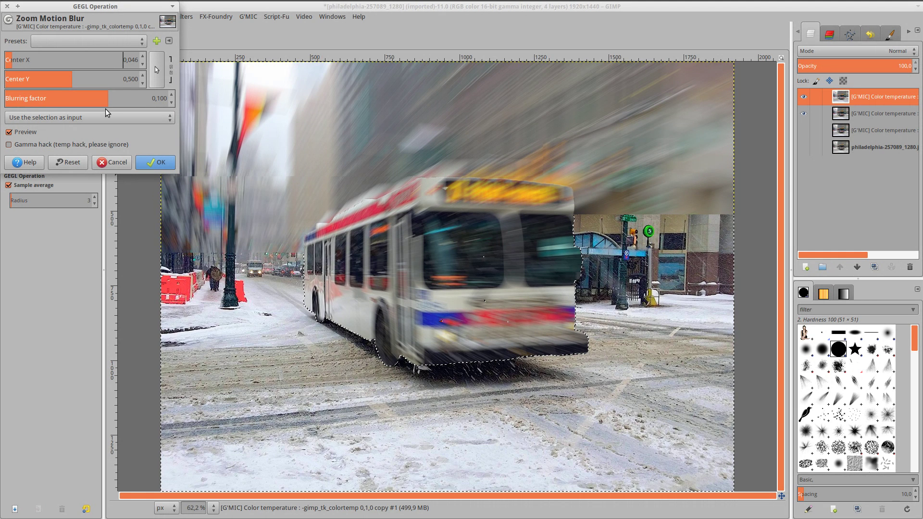
pyautogui.click(52, 80)
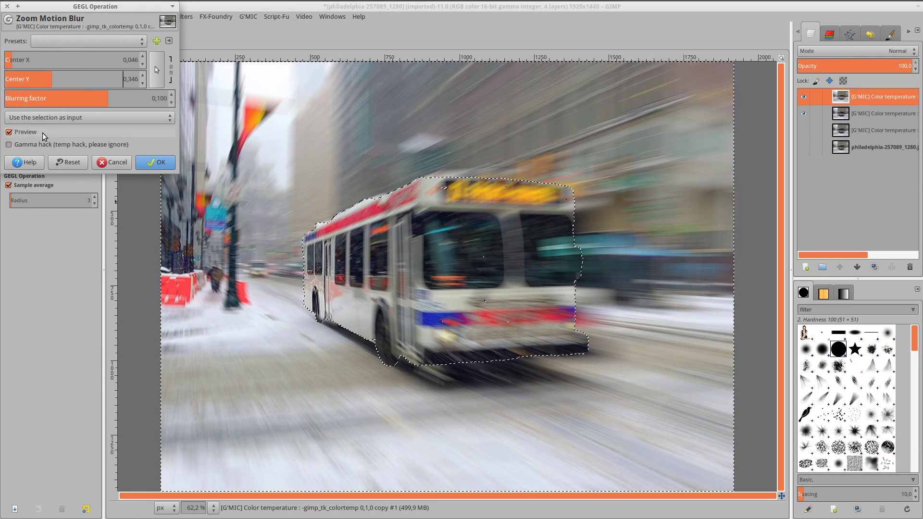
# Raise the Zoom Motion Blur factor to 0.398 and apply it to the background.
pyautogui.moveTo(60, 94); pyautogui.dragTo(131, 100)
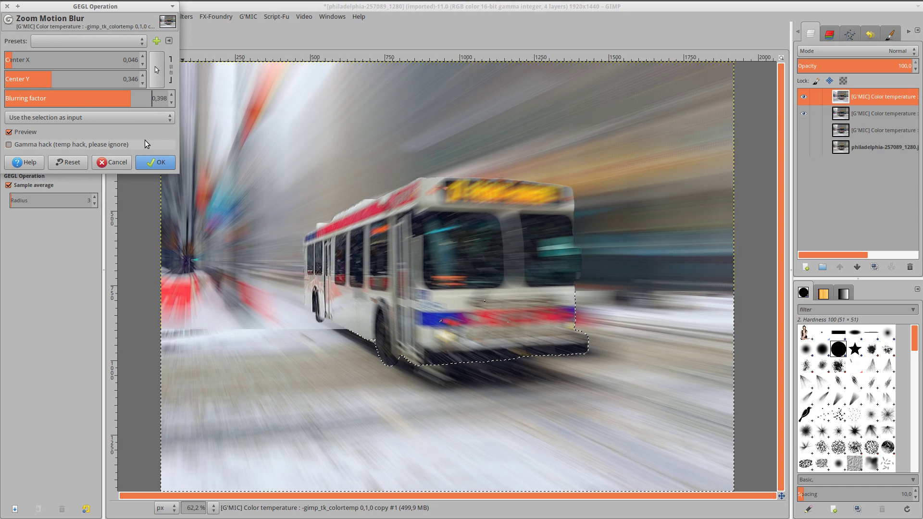
pyautogui.click(155, 163)
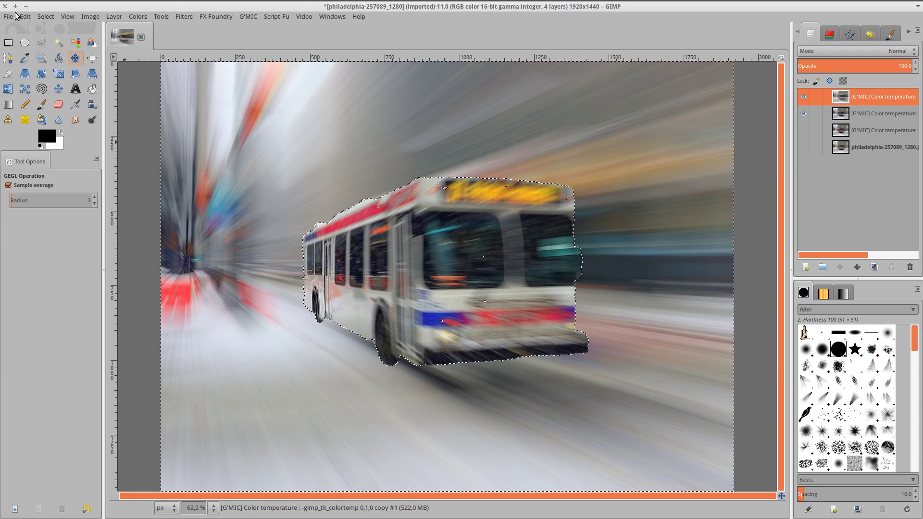
# Clear the selection, select the whole image, and reset all filters to their defaults.
pyautogui.click(47, 16)
pyautogui.click(60, 41)
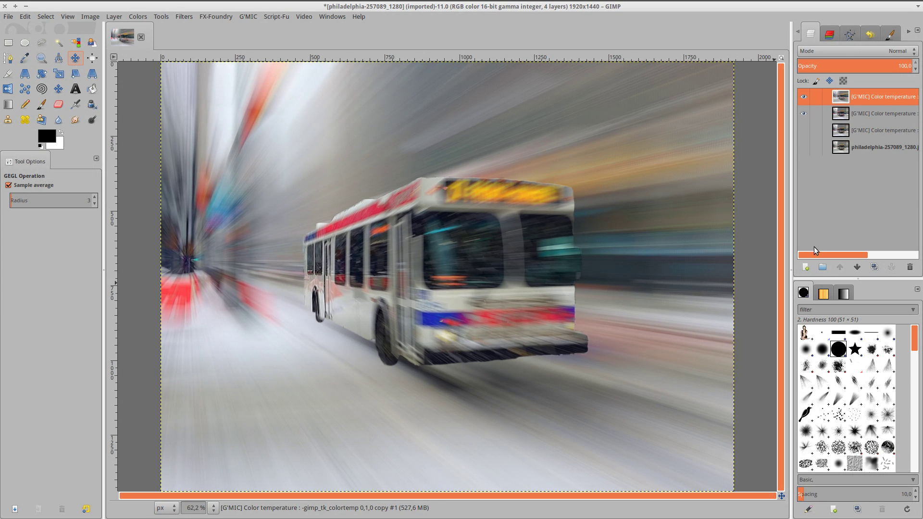
pyautogui.click(52, 19)
pyautogui.click(53, 28)
pyautogui.click(52, 28)
pyautogui.click(183, 18)
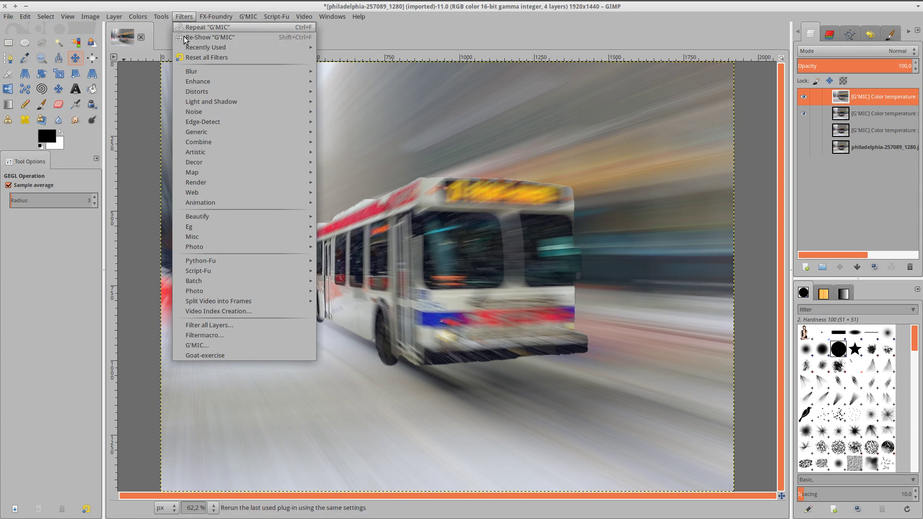
pyautogui.click(196, 59)
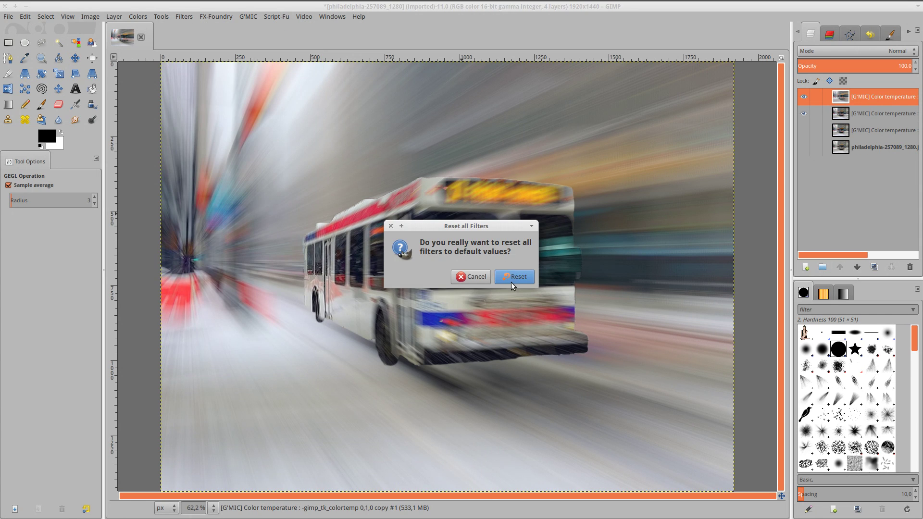
pyautogui.click(514, 275)
# Add a white, full-opacity layer mask to the top Color temperature layer.
pyautogui.rightClick(875, 98)
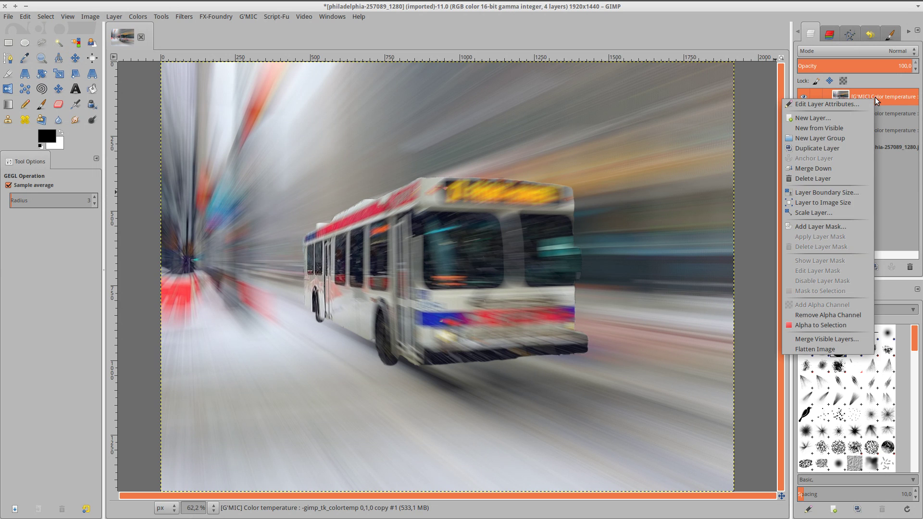
pyautogui.click(833, 227)
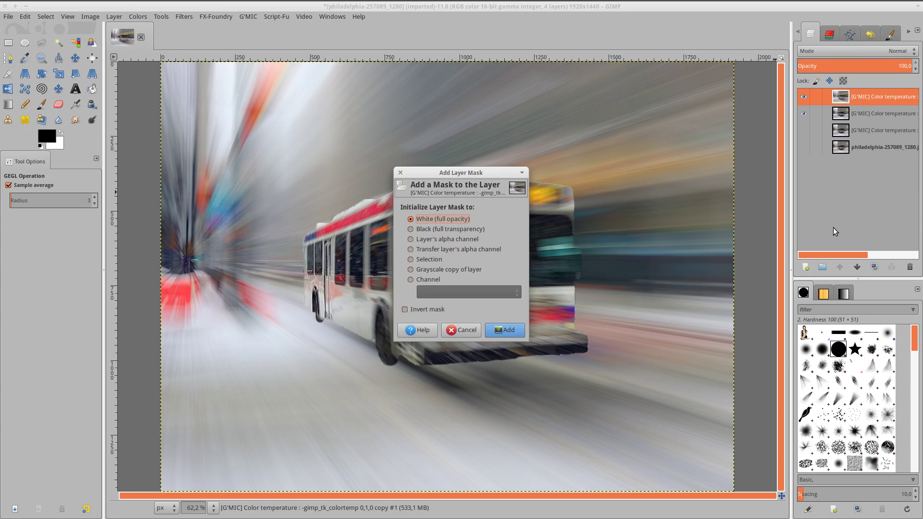
pyautogui.click(505, 330)
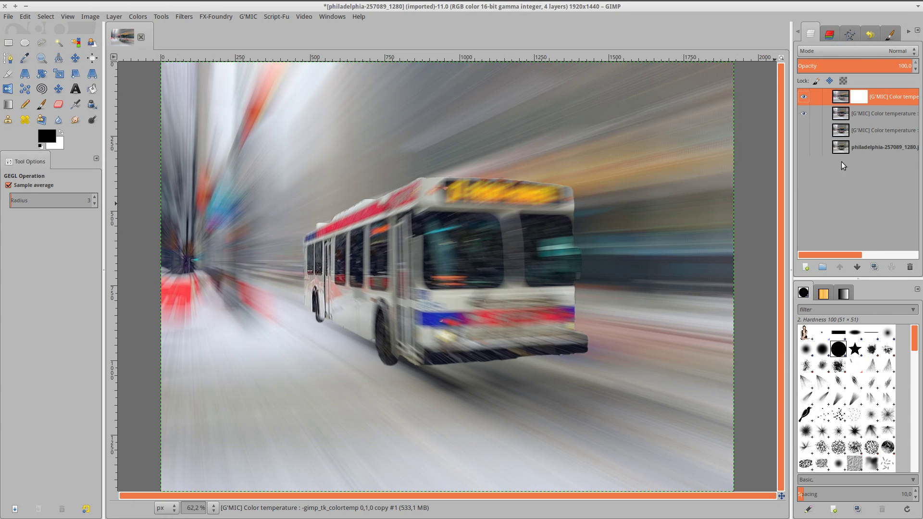
# Paint a hard-edged Paintbrush stroke on the windshield, then undo it.
pyautogui.click(43, 106)
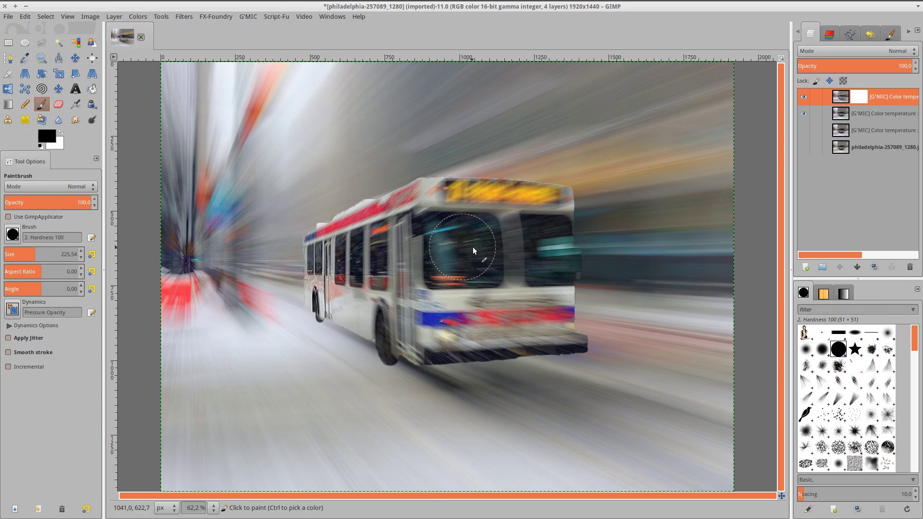
pyautogui.moveTo(443, 225); pyautogui.dragTo(443, 253)
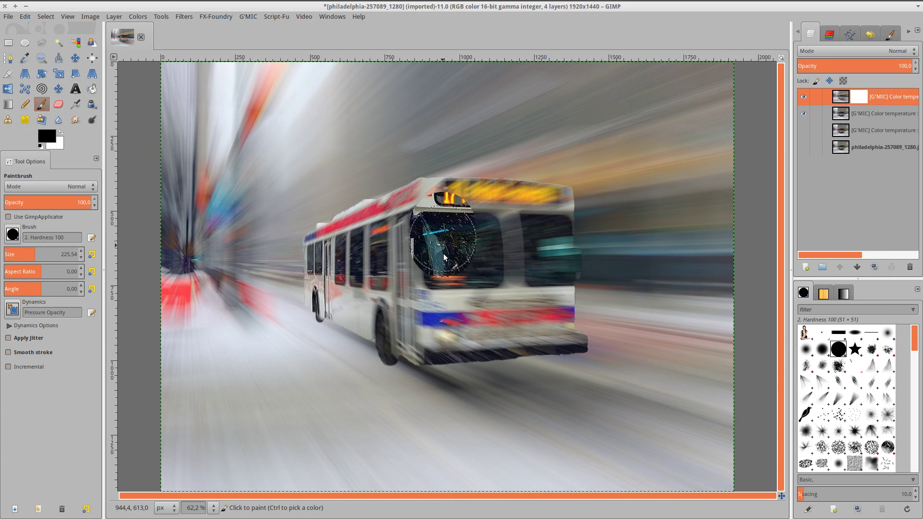
pyautogui.click(44, 18)
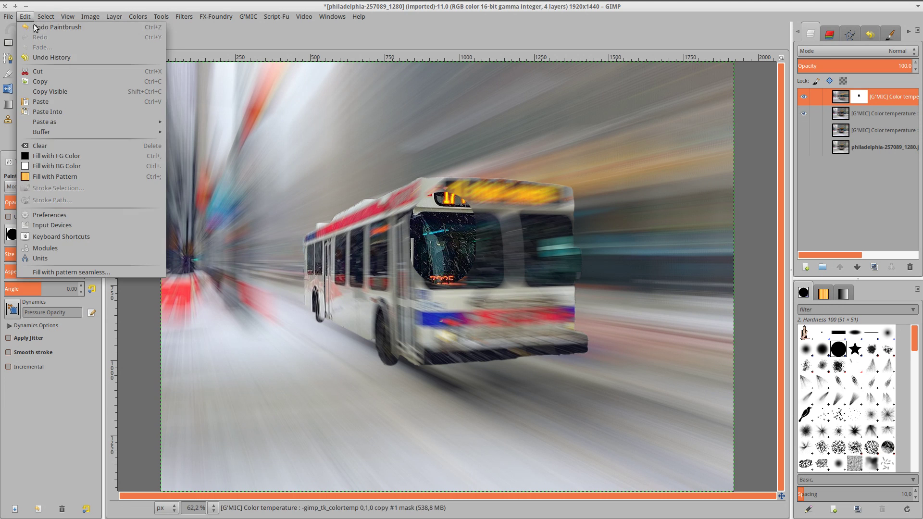
pyautogui.click(36, 27)
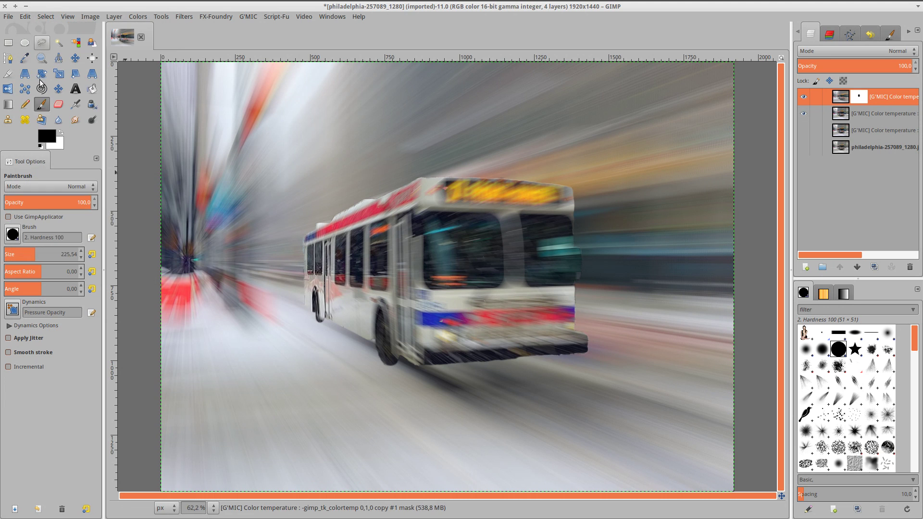
# With the Hardness 075 brush at opacity 40.7 then 20.9, size 97.74, paint the sign, windshield, 8064 and bumper sharp.
pyautogui.click(13, 236)
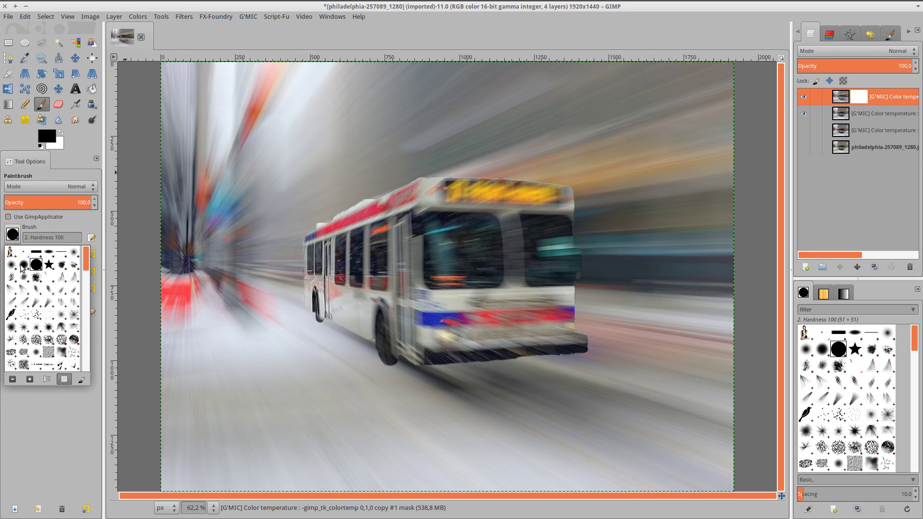
pyautogui.click(23, 266)
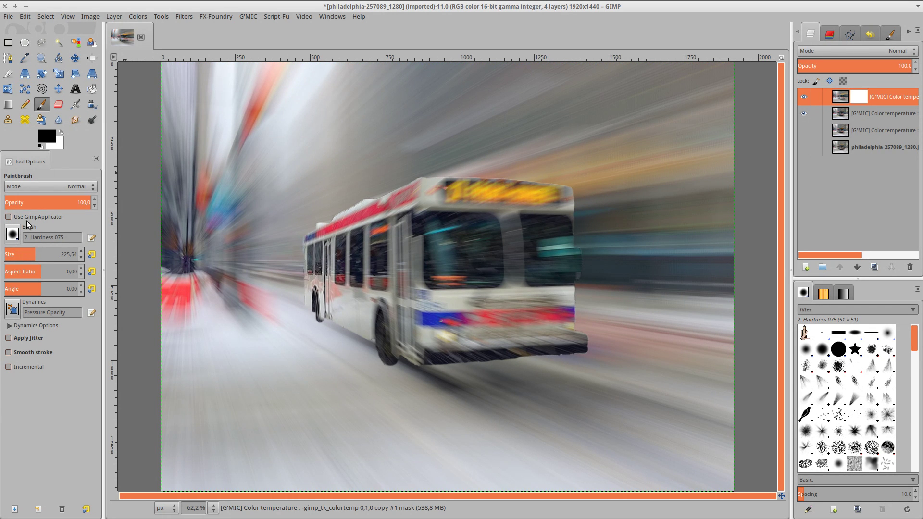
pyautogui.click(41, 202)
pyautogui.moveTo(472, 240)
pyautogui.mouseDown()
pyautogui.moveTo(525, 222)
pyautogui.moveTo(472, 221)
pyautogui.mouseUp()
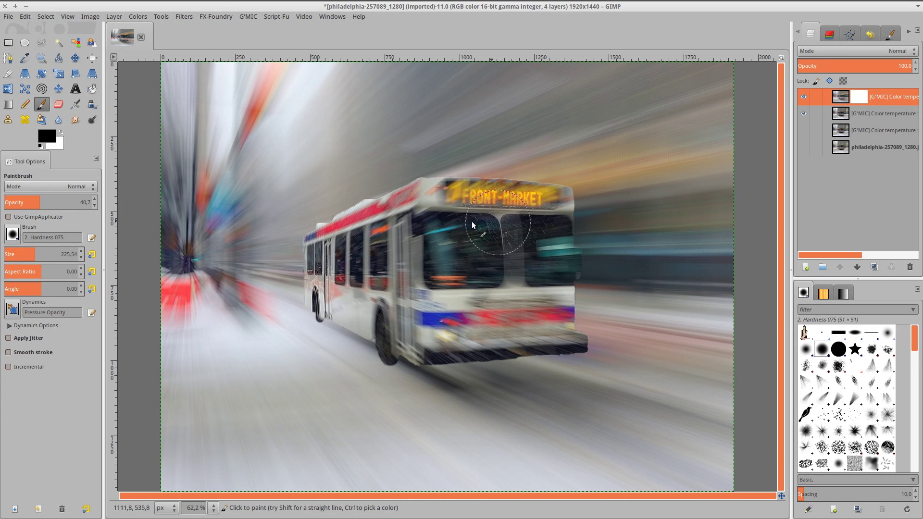
pyautogui.click(21, 203)
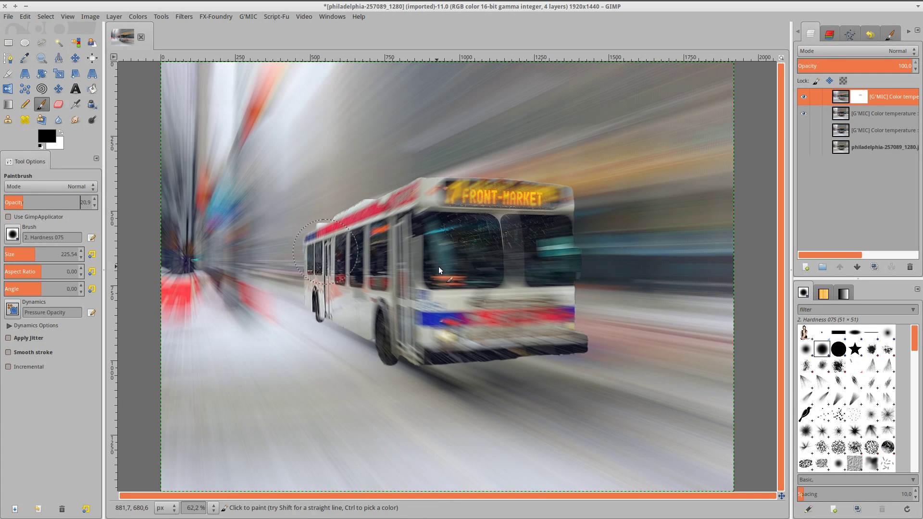
pyautogui.moveTo(431, 234)
pyautogui.mouseDown()
pyautogui.moveTo(432, 341)
pyautogui.moveTo(480, 326)
pyautogui.moveTo(532, 290)
pyautogui.moveTo(520, 259)
pyautogui.moveTo(492, 250)
pyautogui.moveTo(487, 224)
pyautogui.moveTo(529, 218)
pyautogui.moveTo(461, 323)
pyautogui.moveTo(534, 331)
pyautogui.mouseUp()
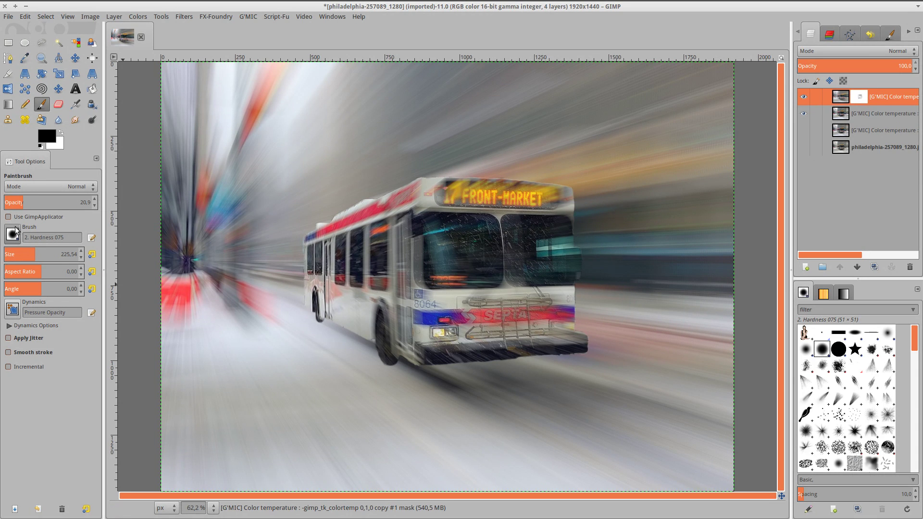
pyautogui.click(23, 253)
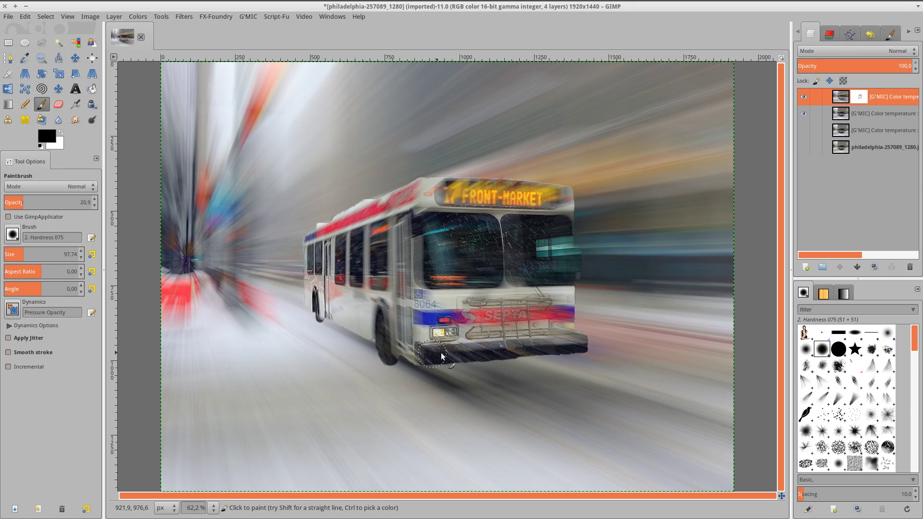
pyautogui.moveTo(441, 353)
pyautogui.mouseDown()
pyautogui.moveTo(494, 350)
pyautogui.moveTo(454, 312)
pyautogui.moveTo(572, 307)
pyautogui.moveTo(468, 289)
pyautogui.moveTo(518, 279)
pyautogui.moveTo(552, 245)
pyautogui.mouseUp()
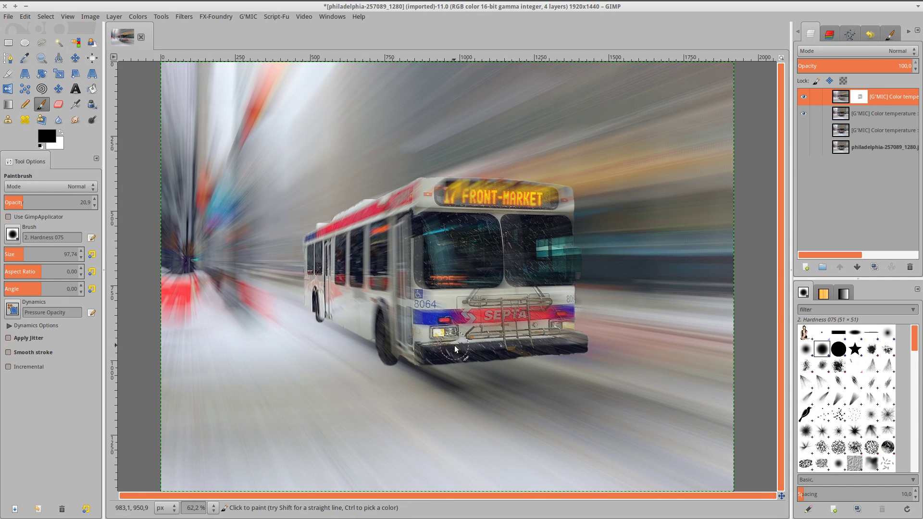
# Apply the top layer's mask and zoom to 50% to view the whole image.
pyautogui.rightClick(858, 96)
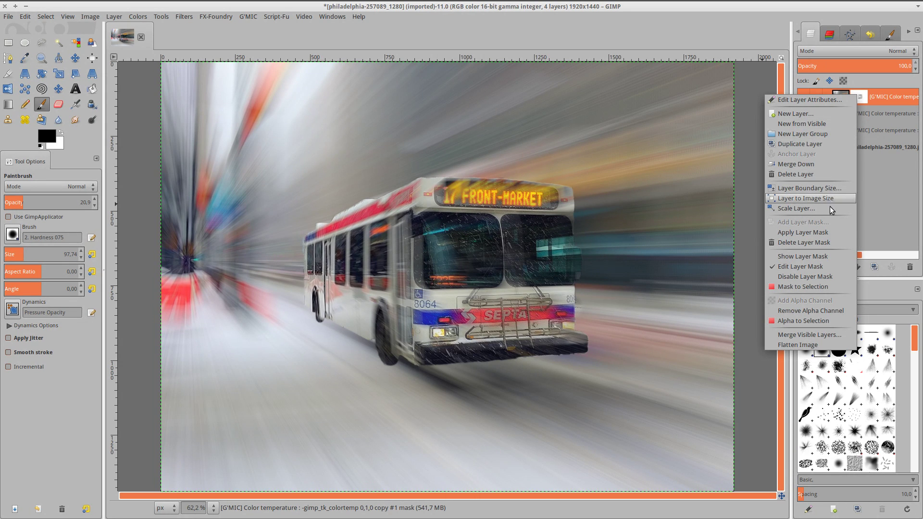
pyautogui.click(827, 231)
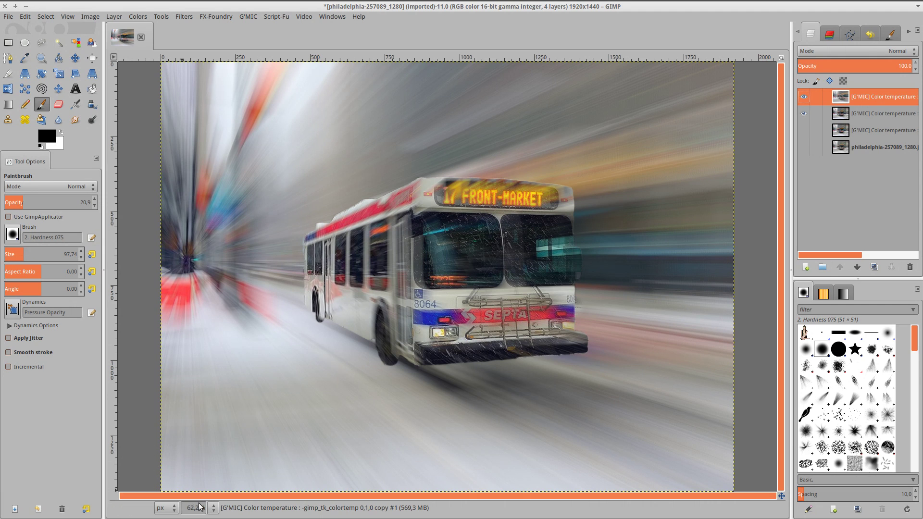
pyautogui.click(213, 508)
pyautogui.click(208, 470)
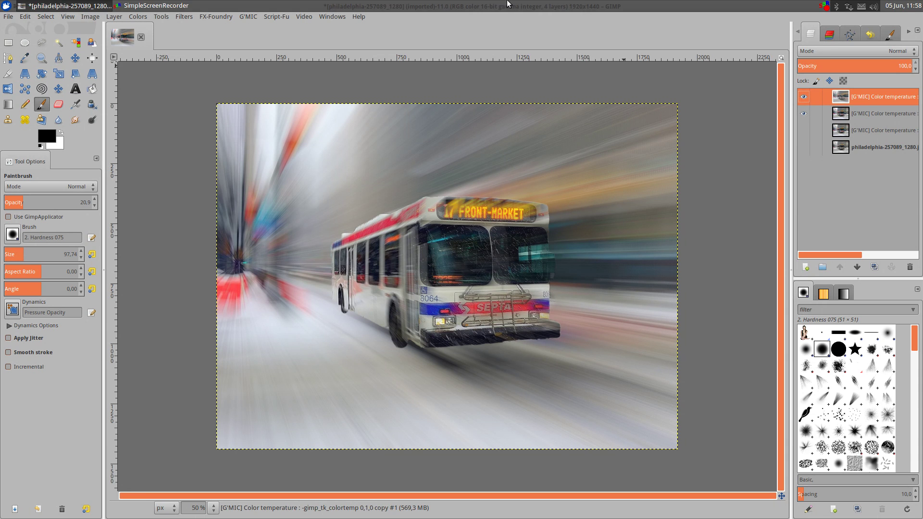
pyautogui.click(161, 5)
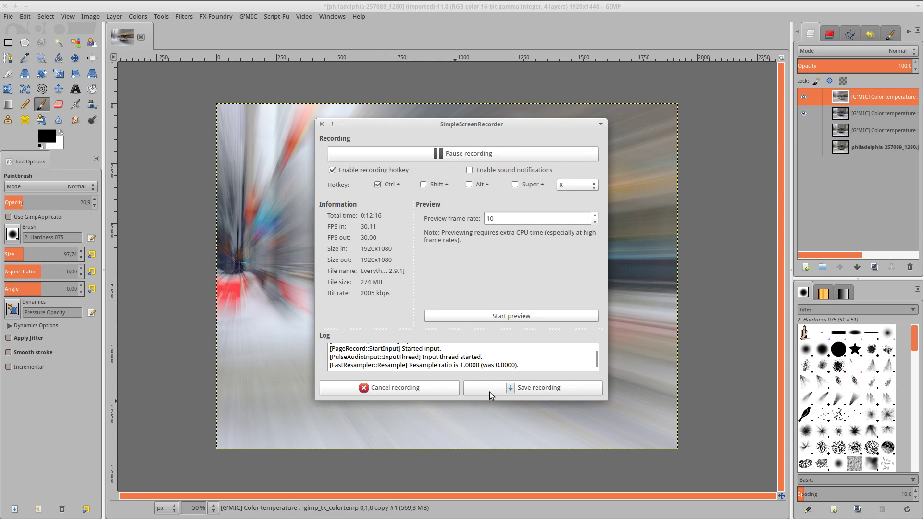